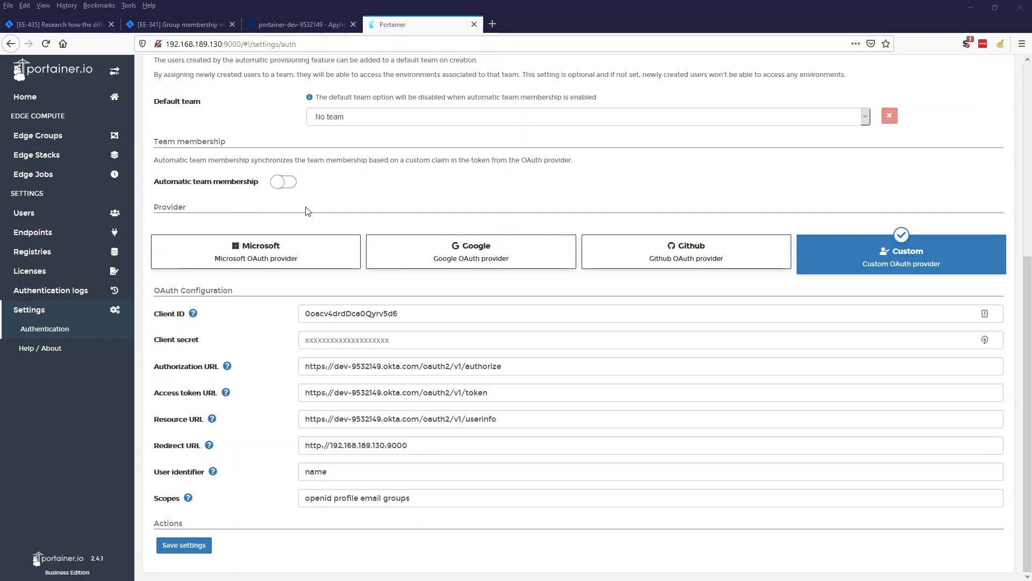
Switch to the Okta admin Applications list in the portainer-dev-9532149 tab.
left_click(293, 24)
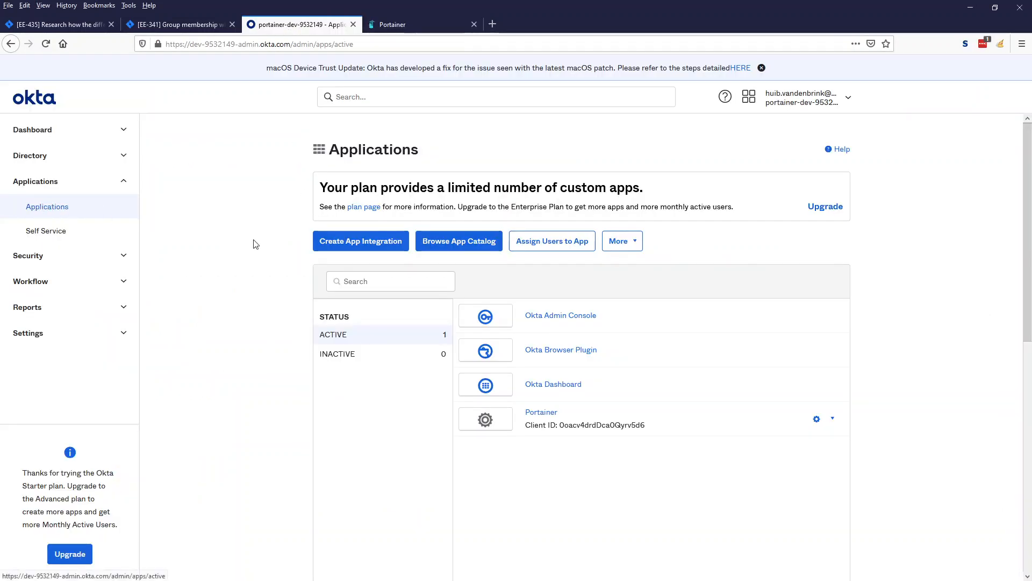
Compare the Okta Portainer app's client credentials with Portainer's OAuth configuration, then open Jira EE-341.
left_click(541, 413)
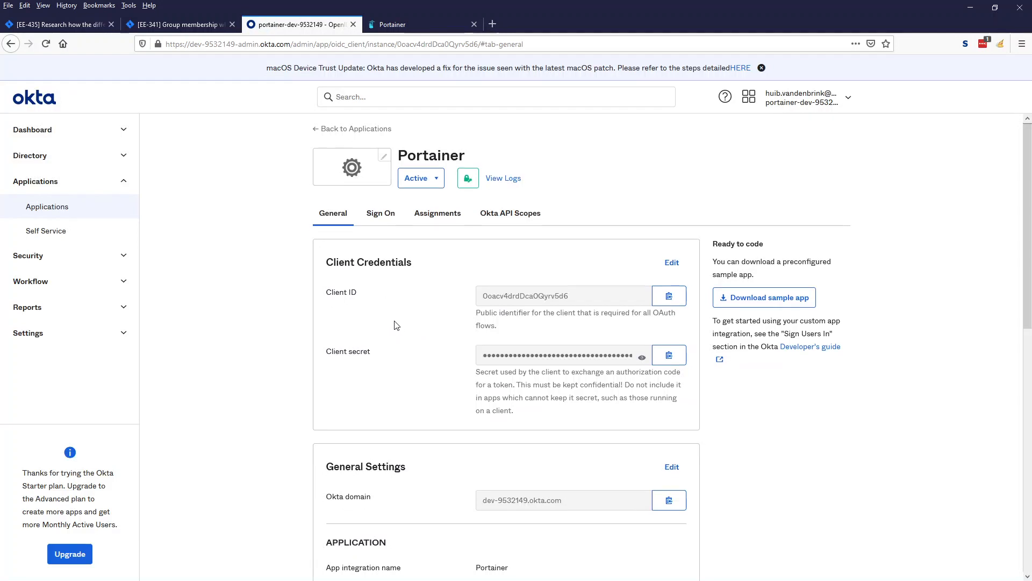
scroll(399, 309, "down", 2)
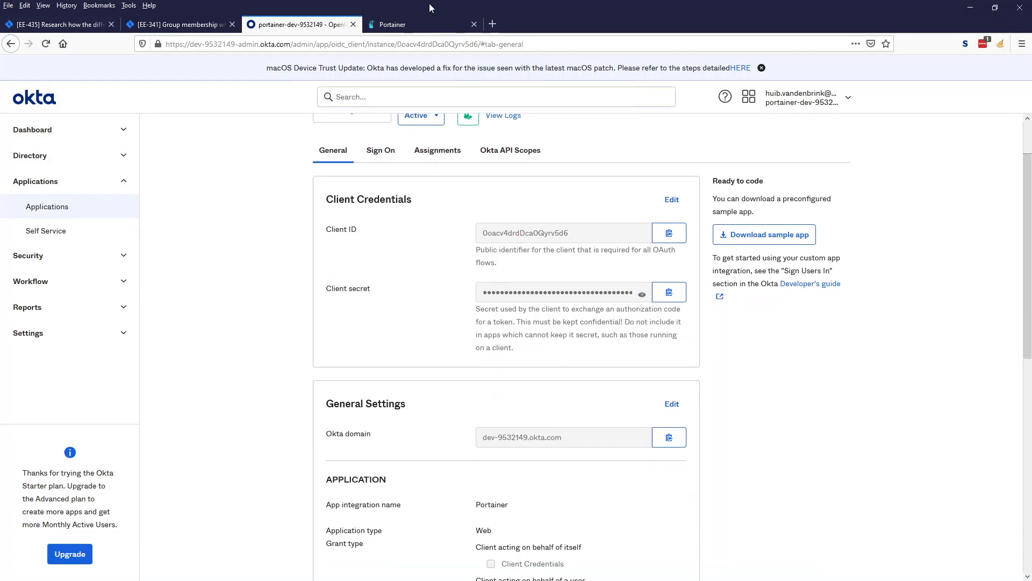
left_click(395, 24)
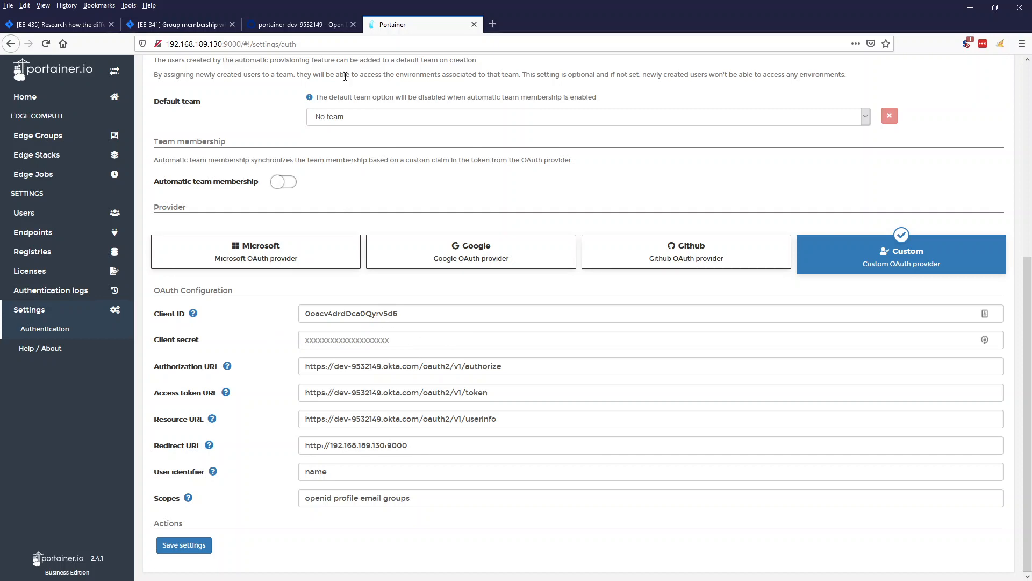
left_click(301, 22)
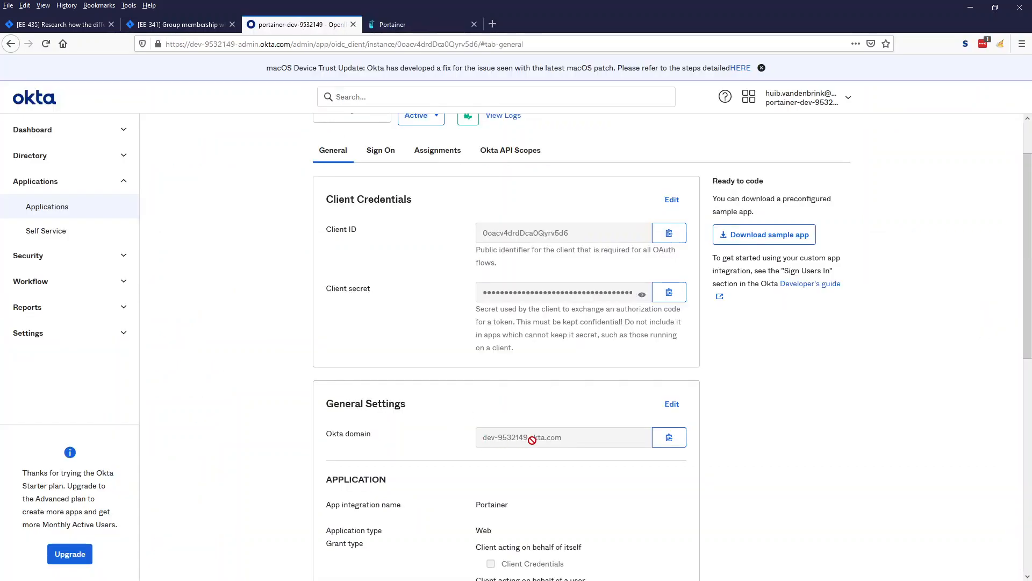
left_click(417, 27)
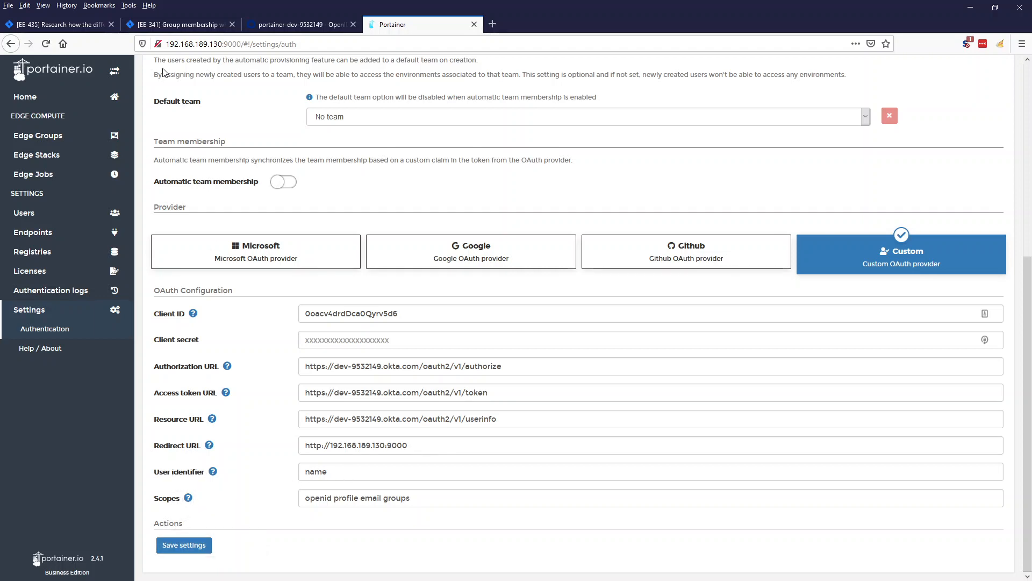
left_click(177, 24)
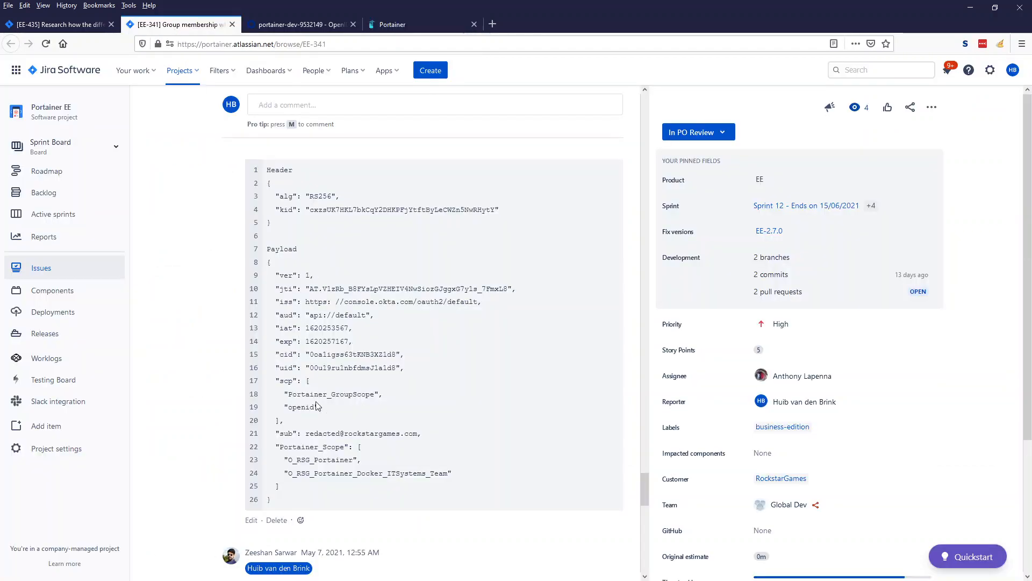
scroll(317, 406, "down", 2)
key("ctrl+Page_Up")
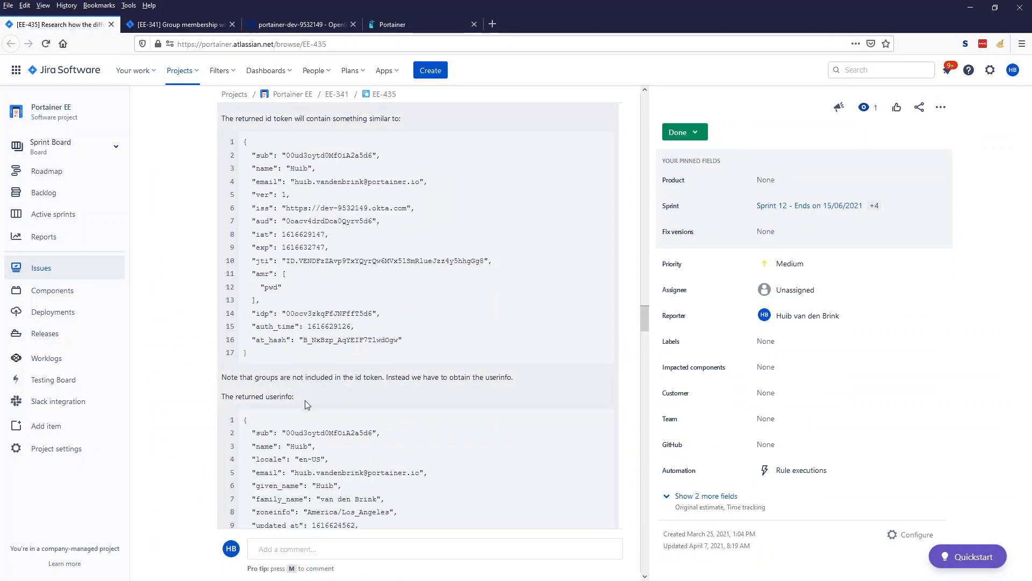
scroll(305, 405, "down", 1)
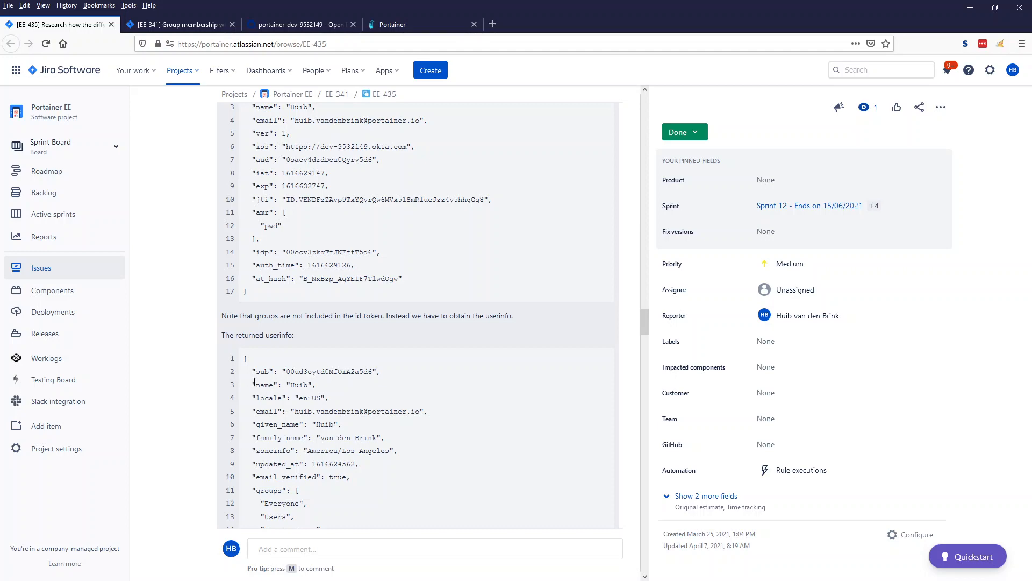
left_click(306, 25)
left_click(395, 24)
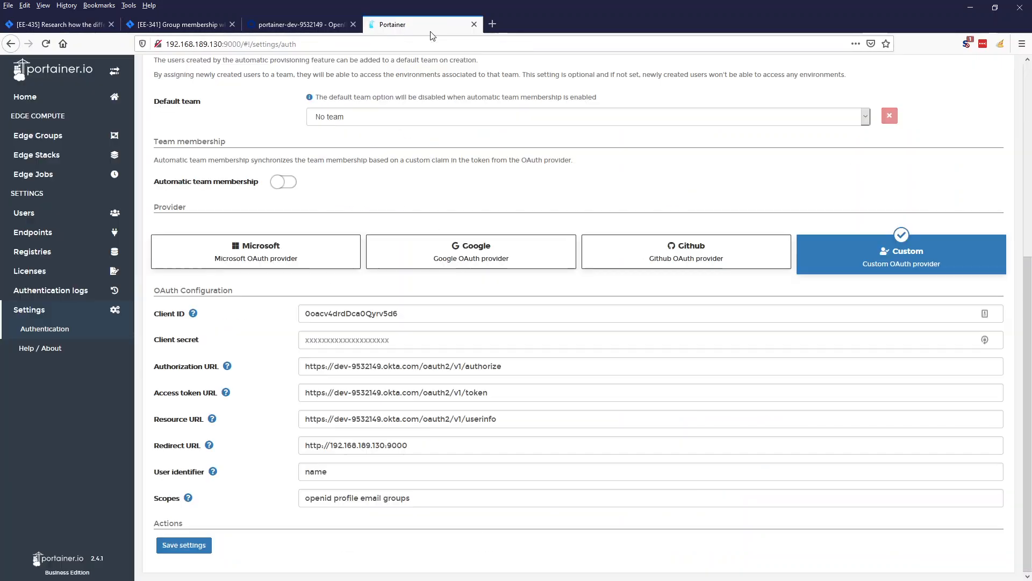
double_click(317, 498)
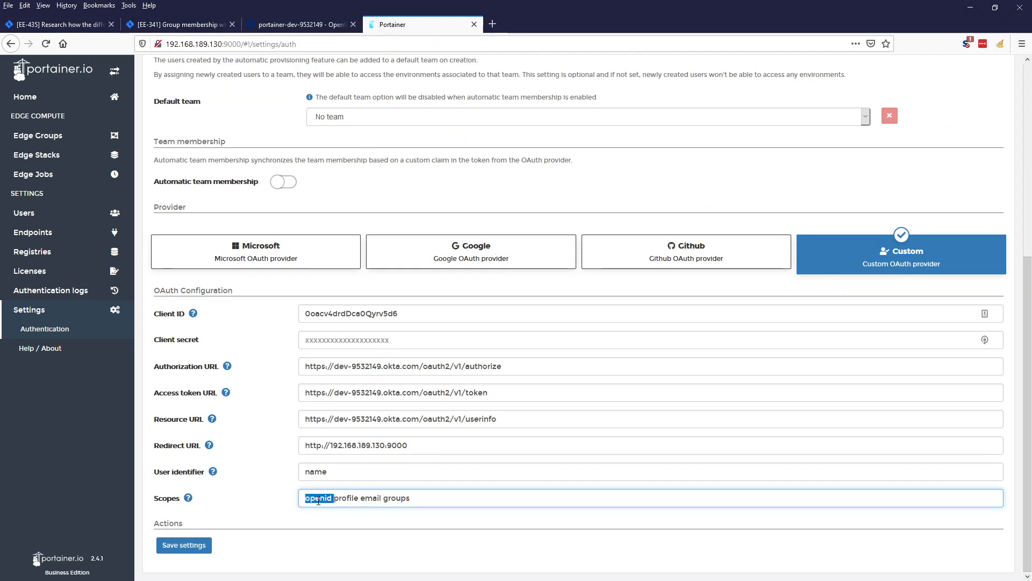
left_click(319, 500)
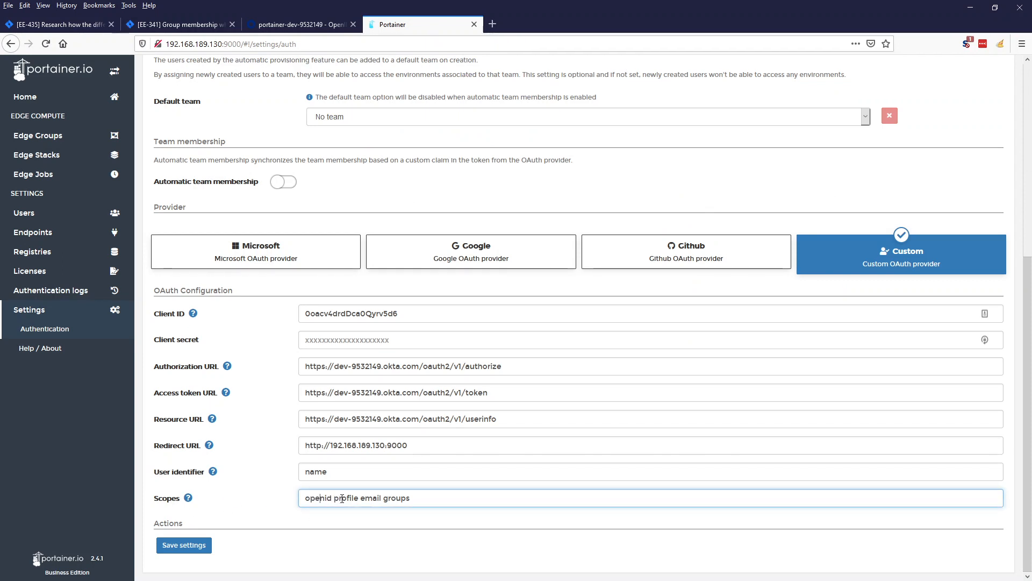
double_click(344, 498)
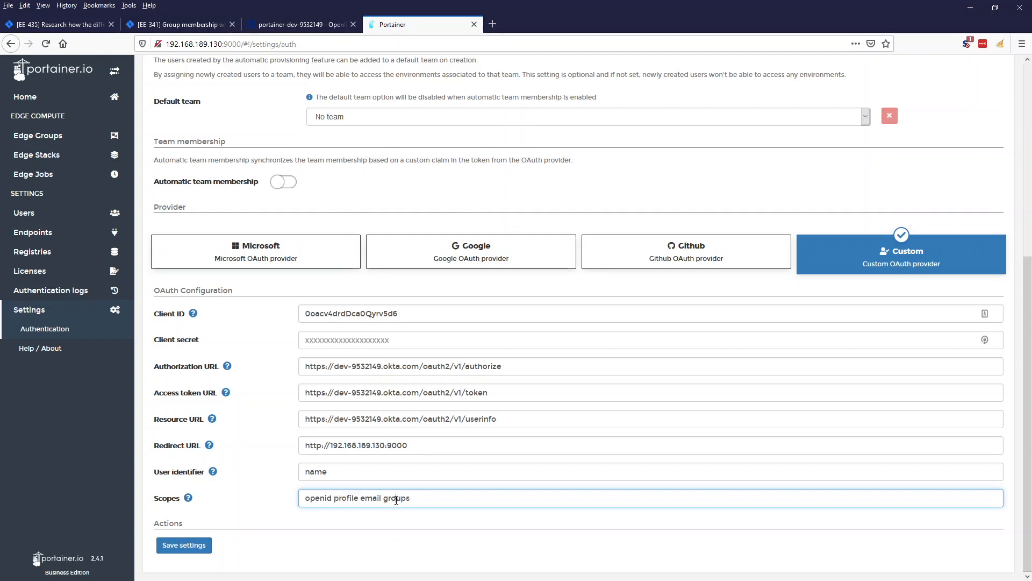
double_click(396, 498)
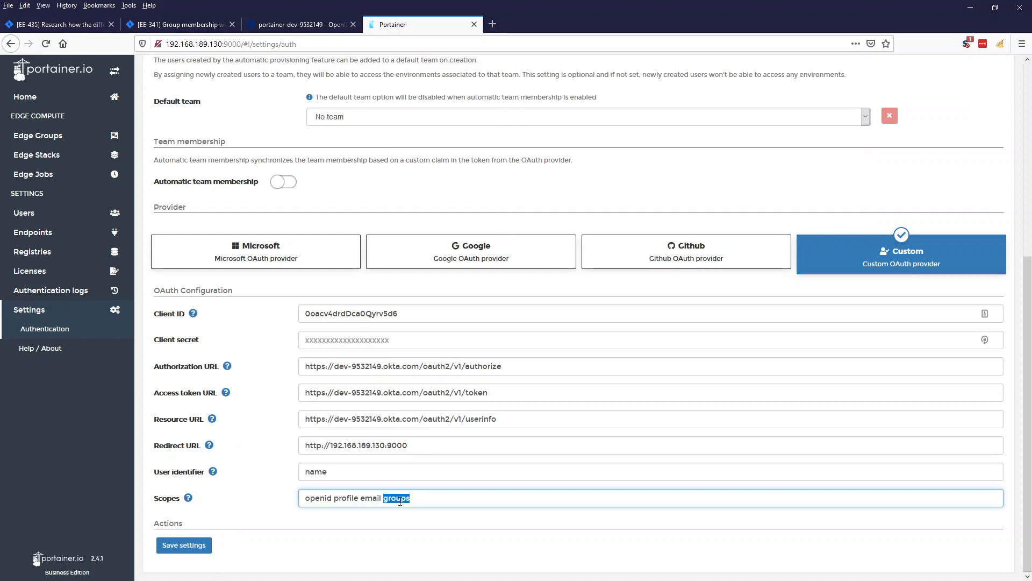
In Okta Directory > People, check the Portainer user's groups: Everyone, Users, Domain Users.
left_click(317, 24)
scroll(473, 313, "down", 2)
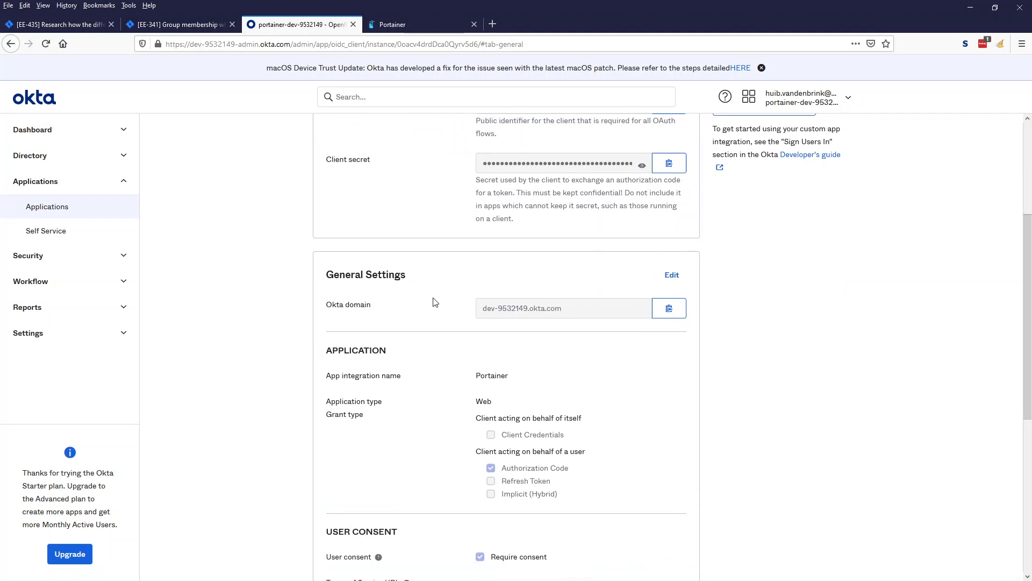
left_click(50, 158)
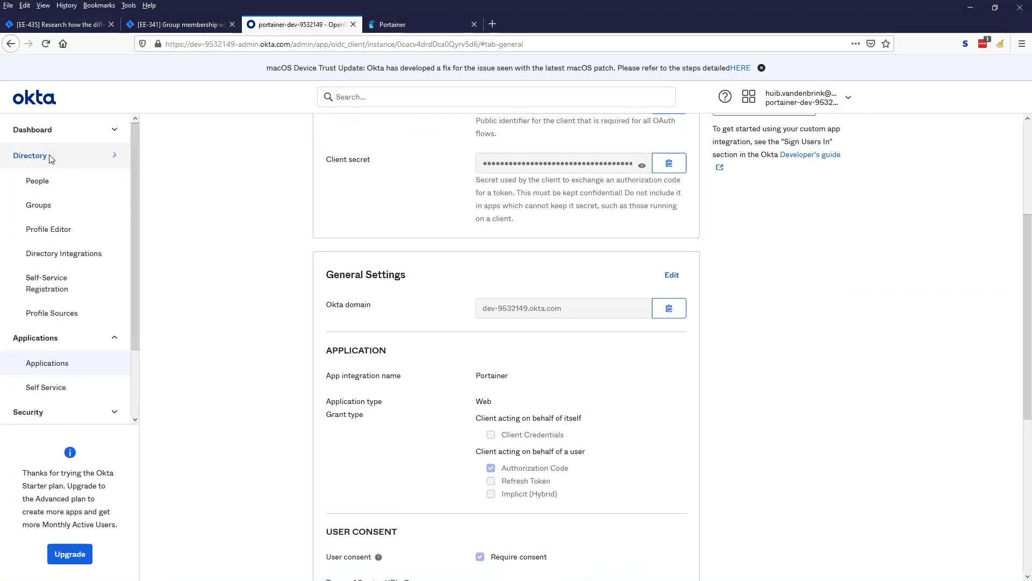
left_click(49, 182)
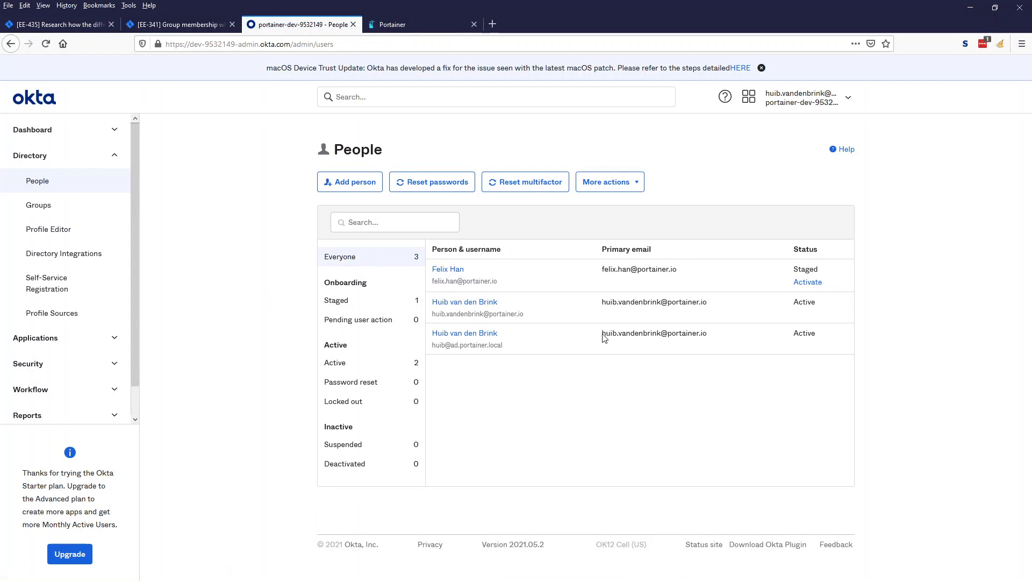
left_click(486, 334)
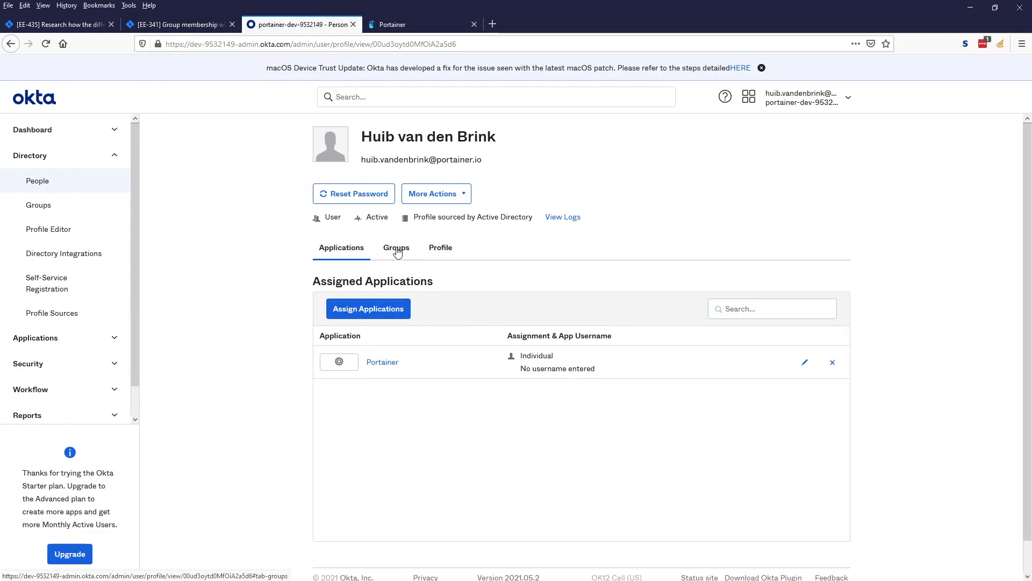
left_click(398, 247)
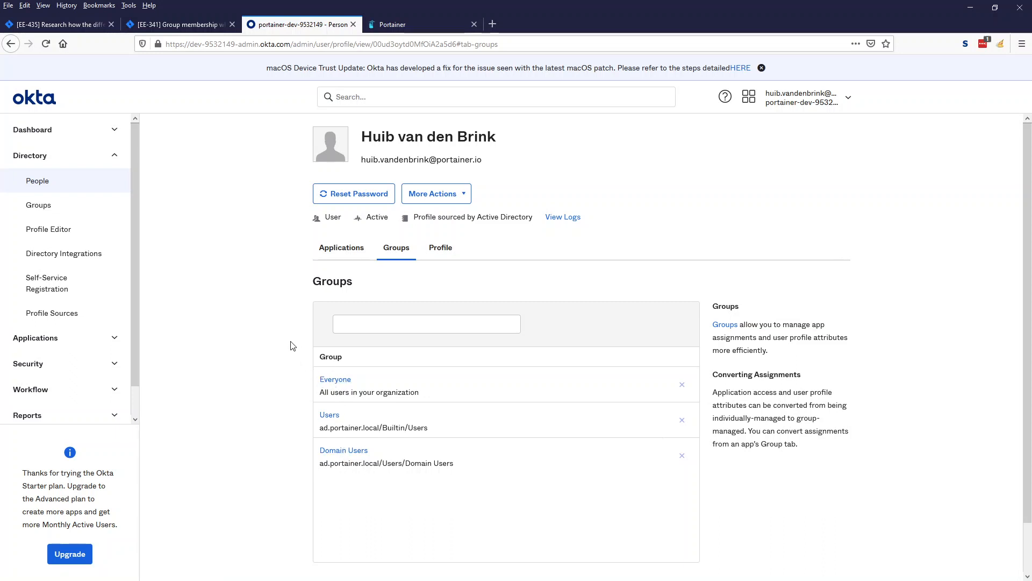
left_click(60, 26)
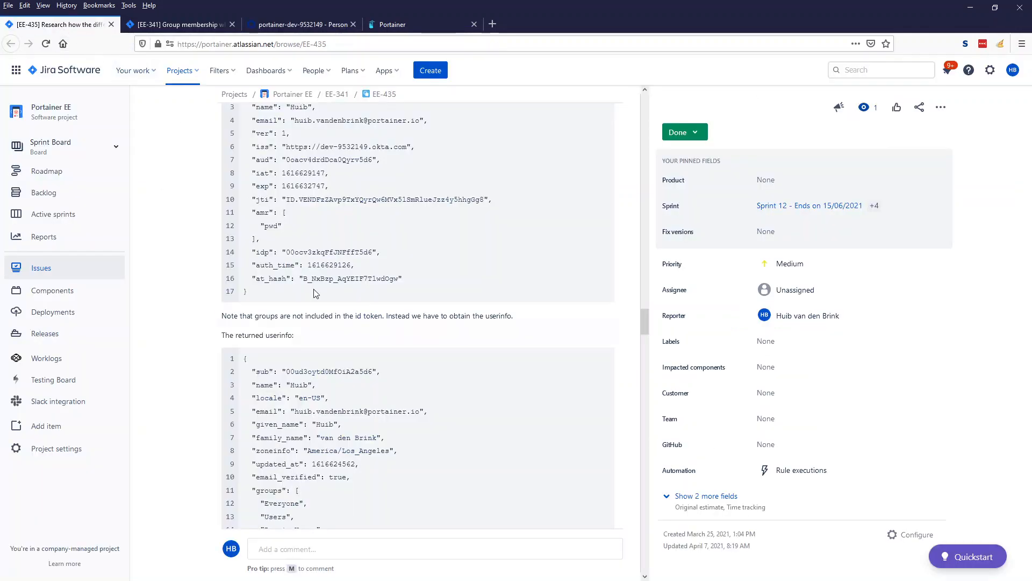
In EE-435, highlight the id token claims and the userinfo groups Everyone, Users, Domain Users.
scroll(293, 298, "up", 2)
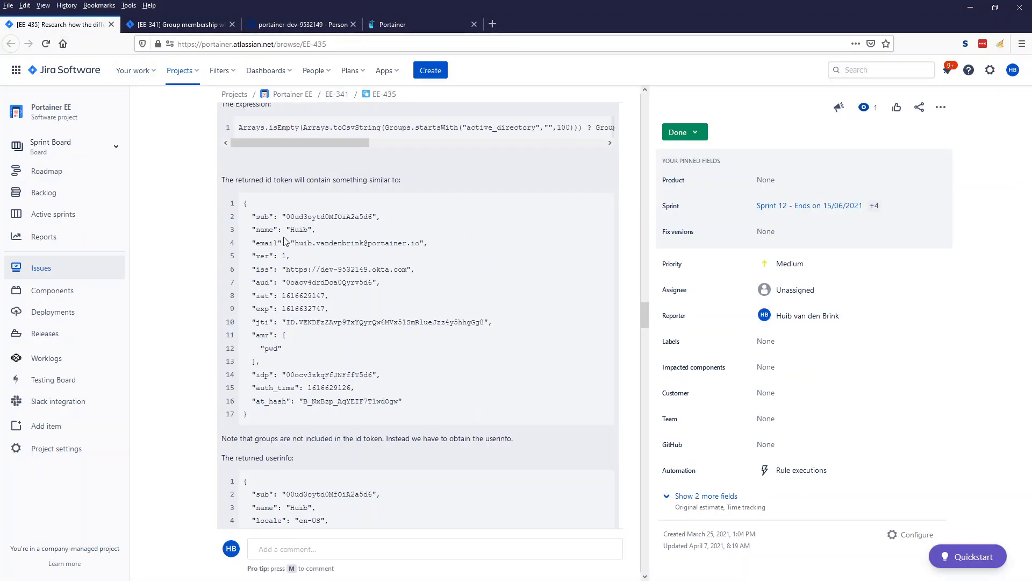
left_click_drag(260, 226, 312, 235)
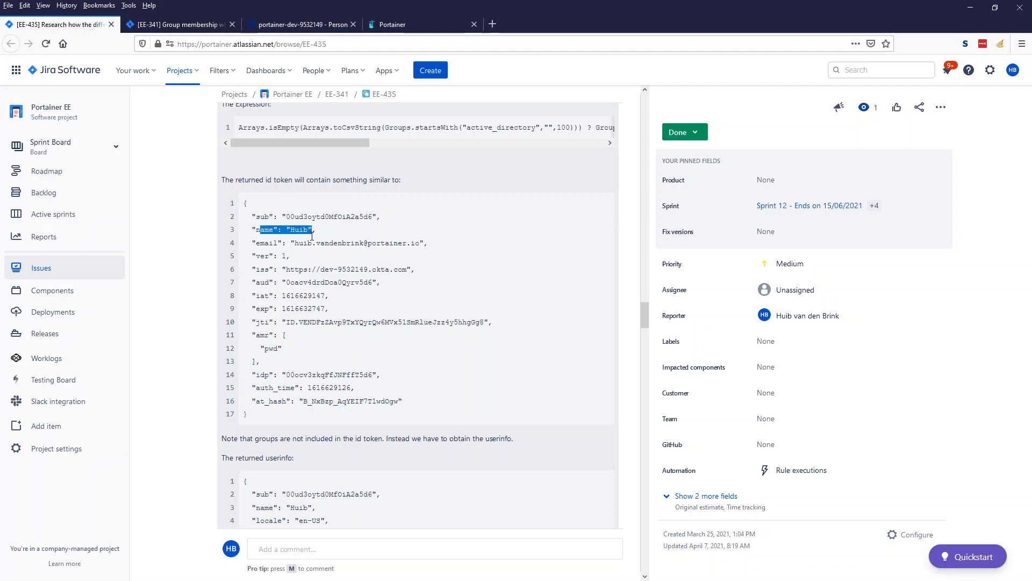
left_click_drag(273, 403, 260, 221)
scroll(268, 260, "down", 3)
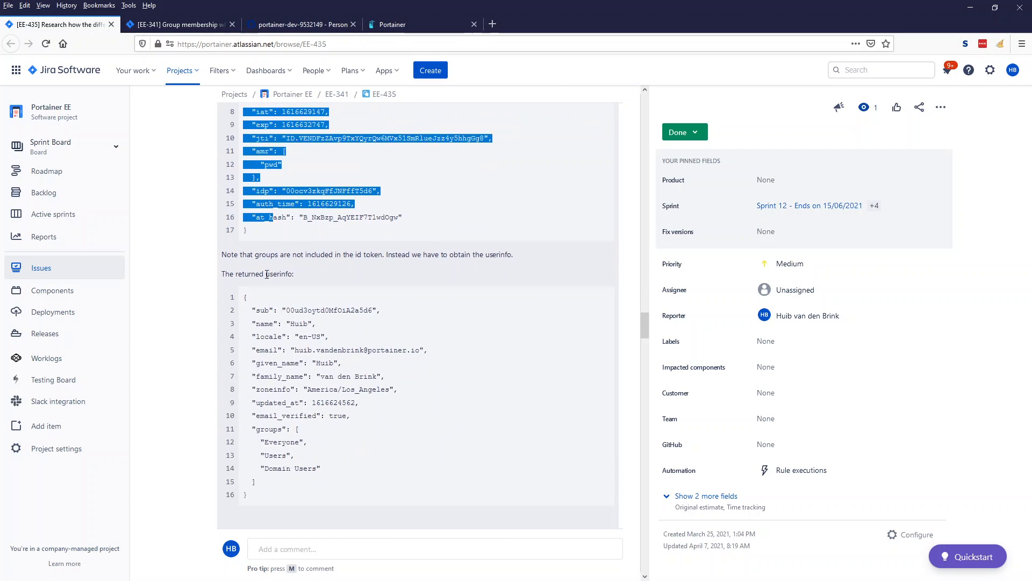
left_click_drag(265, 274, 289, 274)
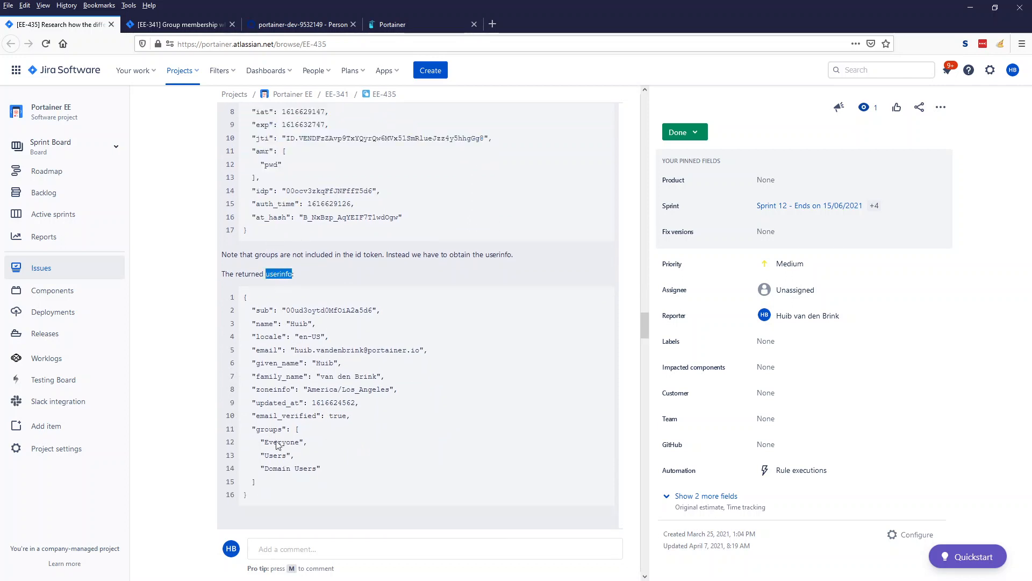
left_click_drag(329, 474, 280, 430)
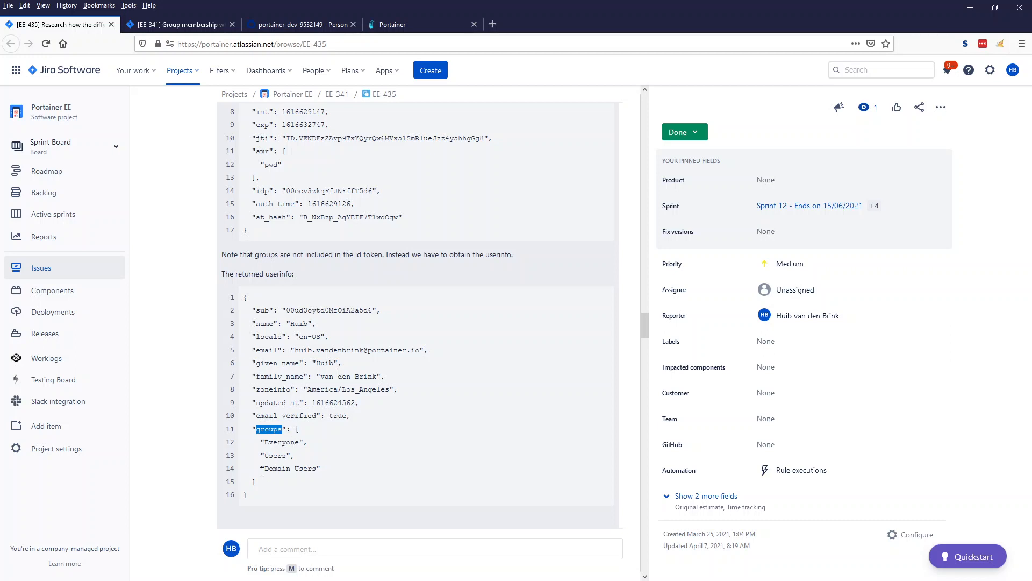
left_click_drag(319, 469, 246, 443)
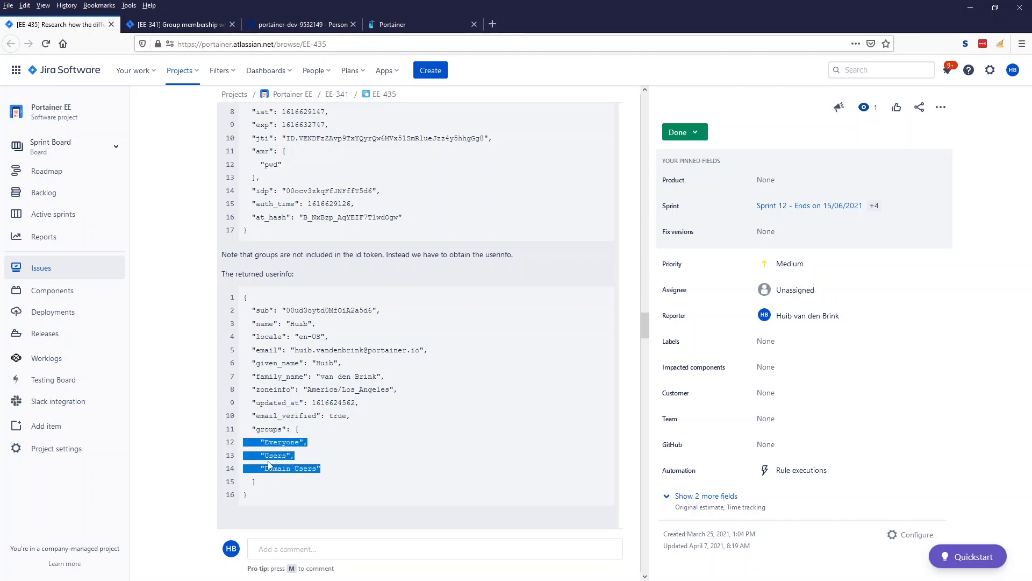
left_click(311, 442)
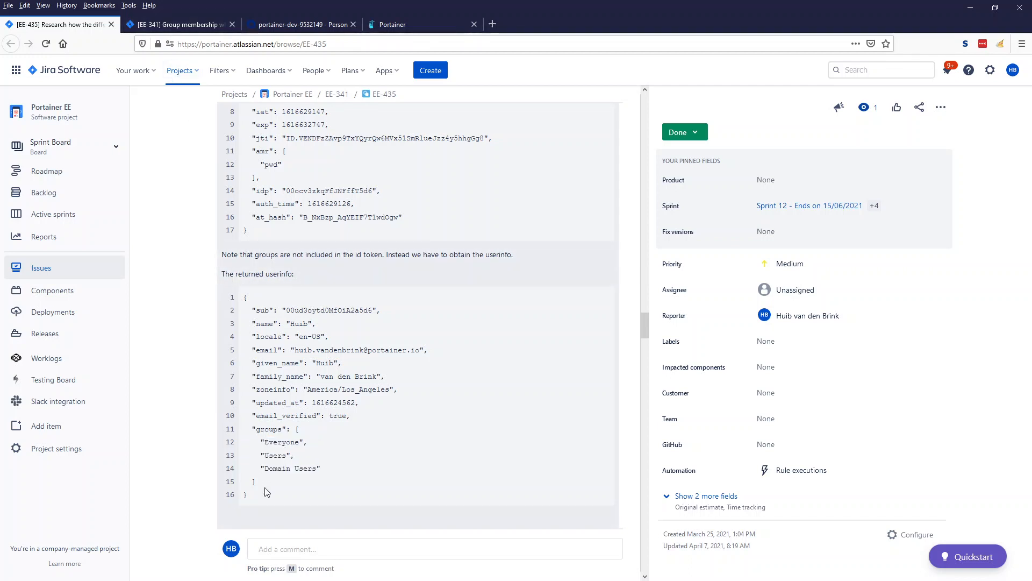
In EE-341, highlight the Portainer_Scope claim and its two group values.
left_click(177, 24)
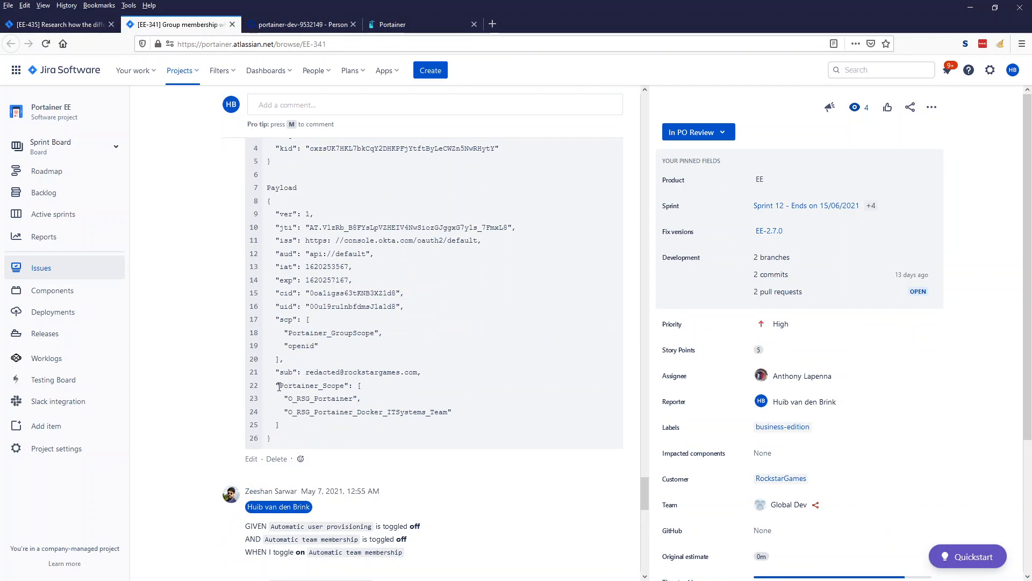
left_click_drag(276, 386, 349, 386)
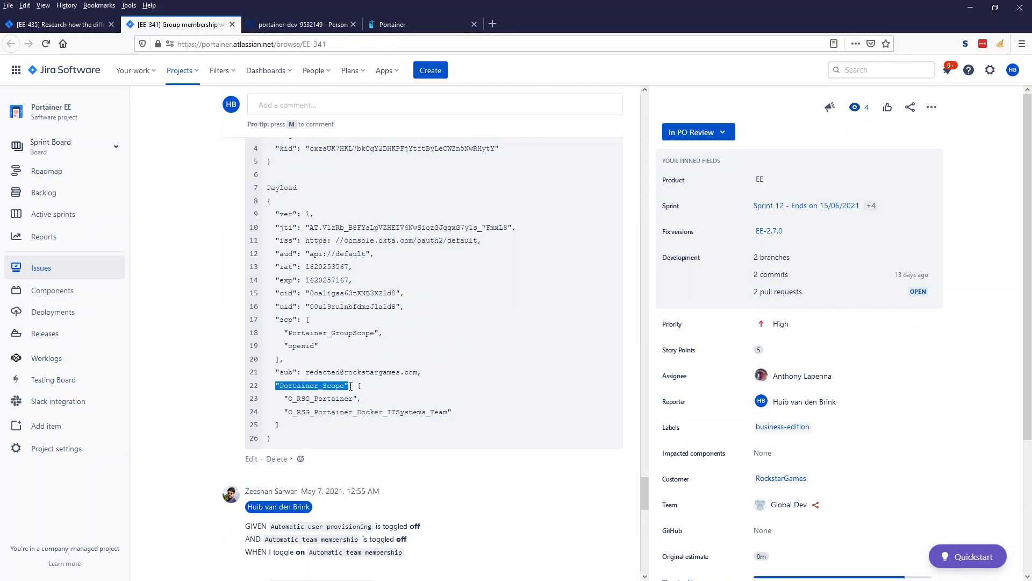
left_click_drag(285, 399, 454, 414)
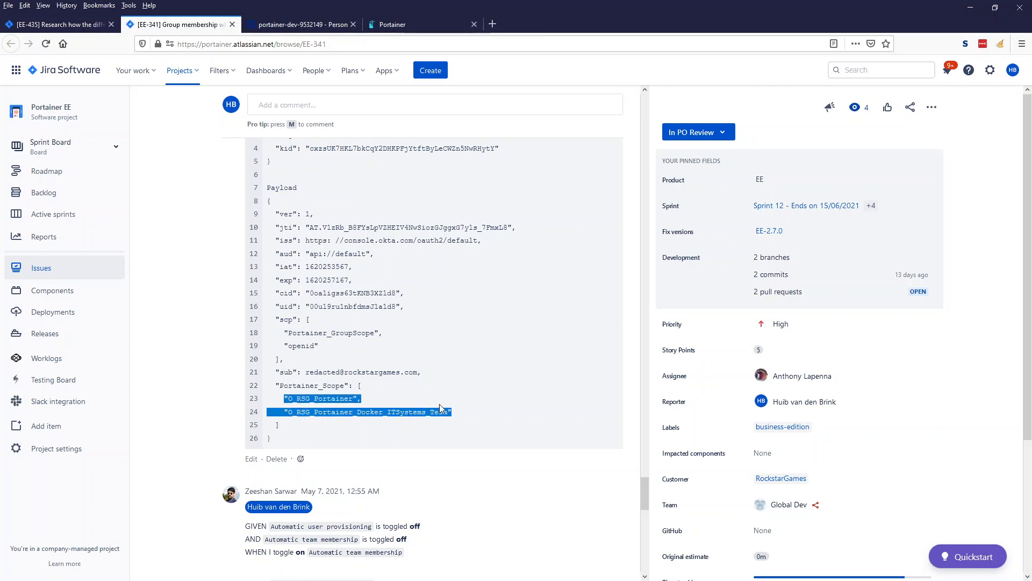
left_click(395, 26)
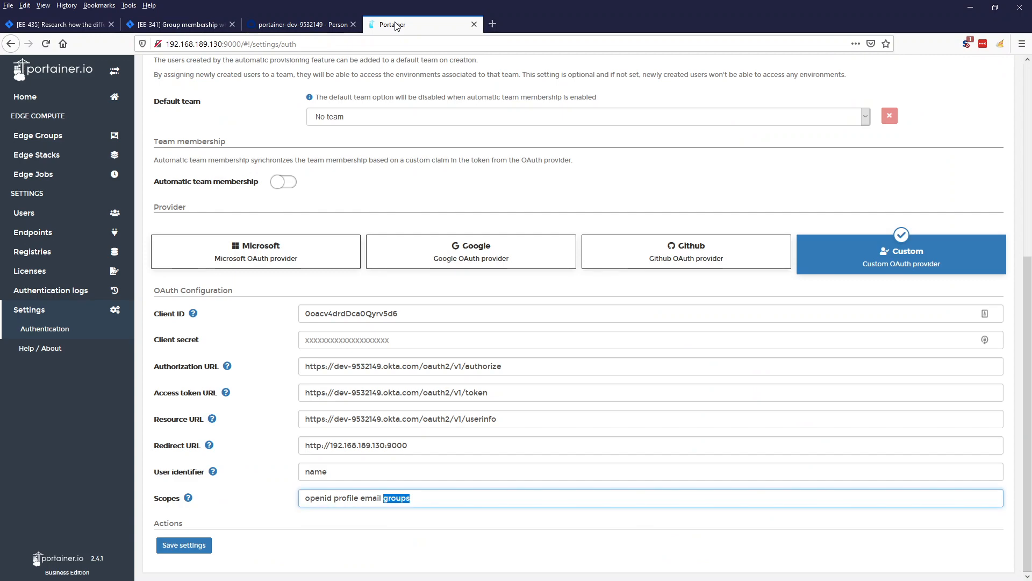
Enable automatic team membership, cross-checking the groups and Portainer_Scope claim names in Jira.
left_click(282, 183)
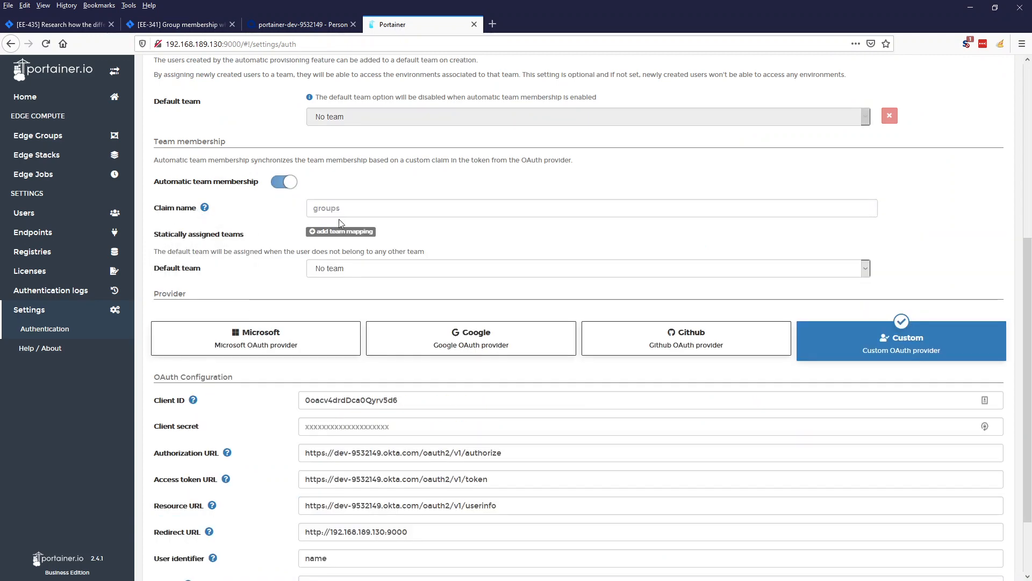
left_click(57, 25)
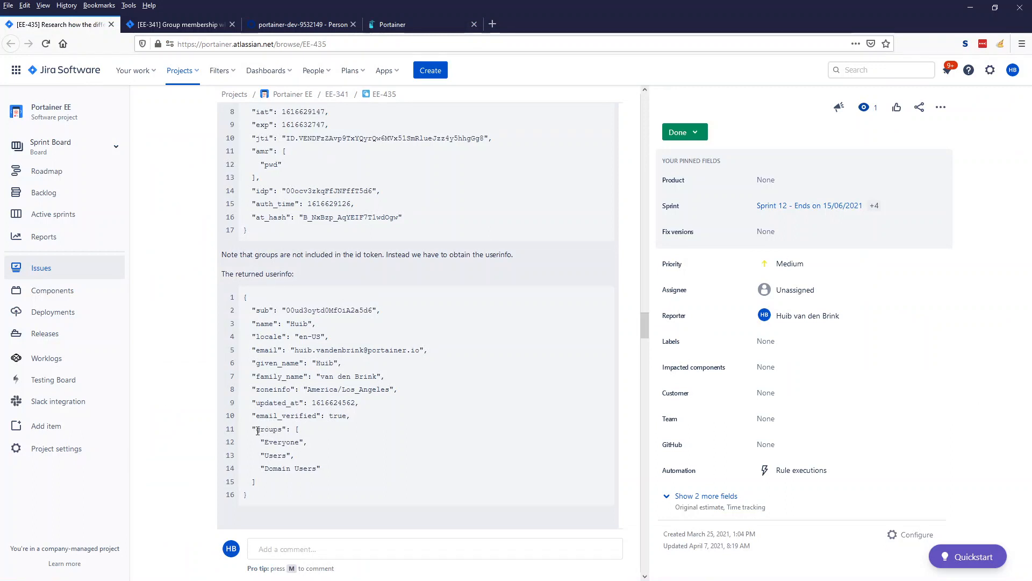
left_click_drag(256, 429, 285, 428)
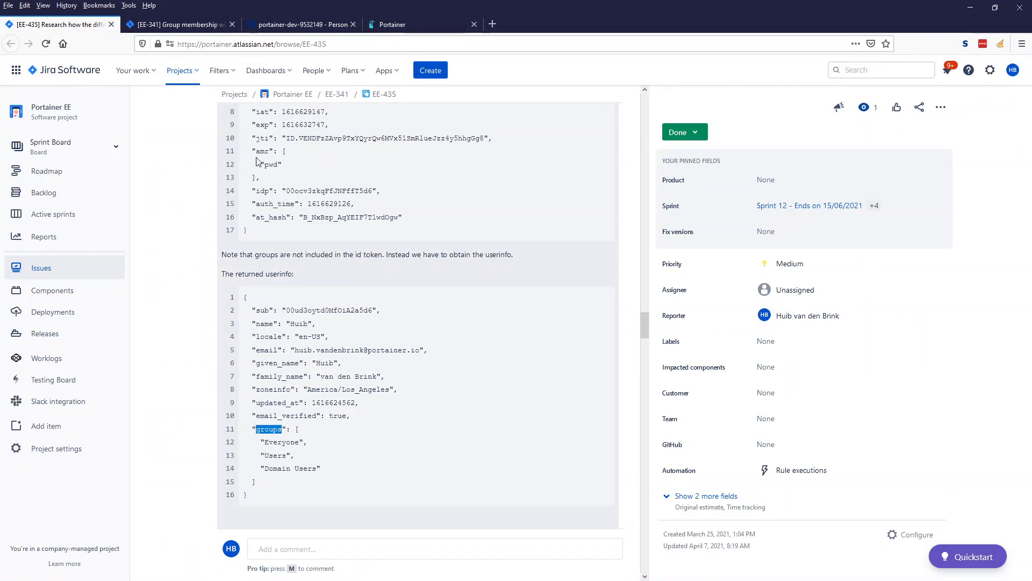
left_click(210, 25)
left_click(280, 386)
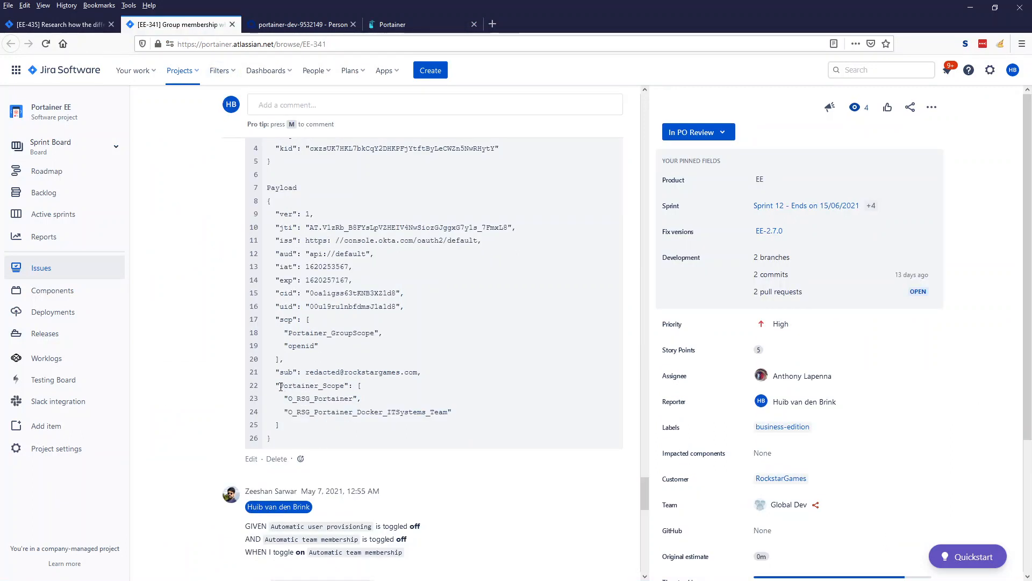
left_click_drag(281, 386, 345, 386)
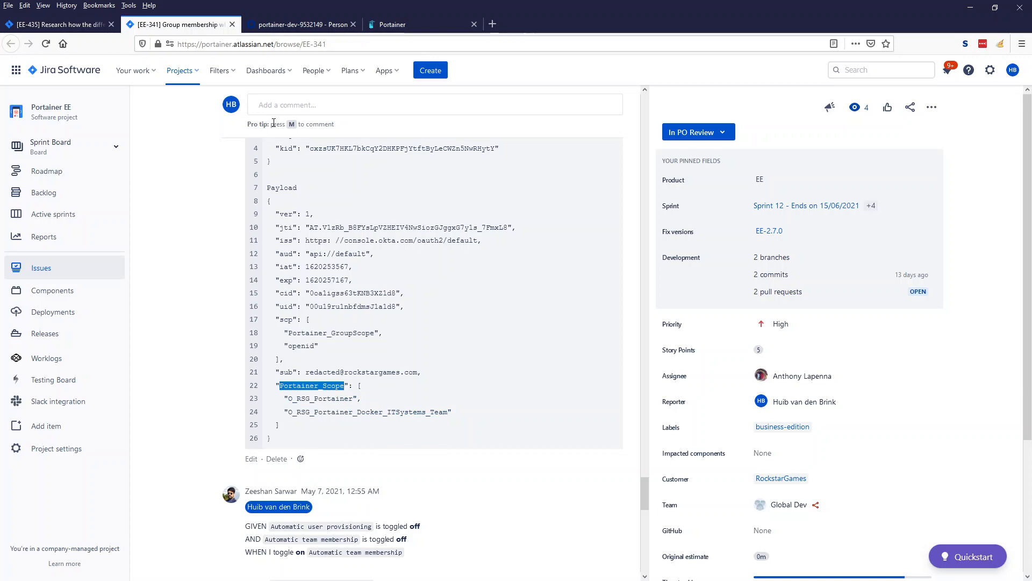
left_click(307, 24)
left_click(430, 26)
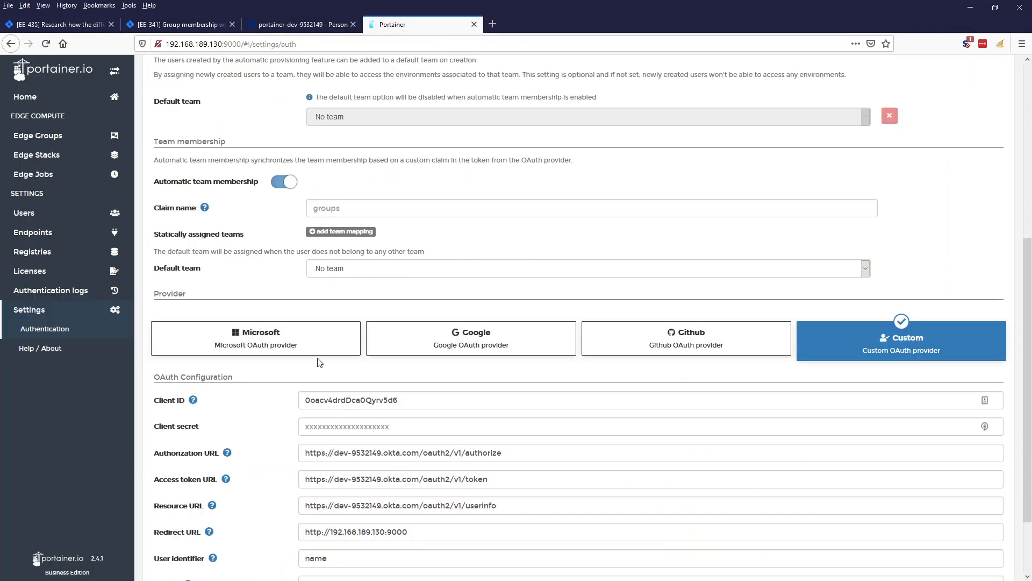
left_click(347, 213)
Set the claim name to groups, add a team mapping row, and confirm Everyone in userinfo.
type("groups")
left_click(362, 232)
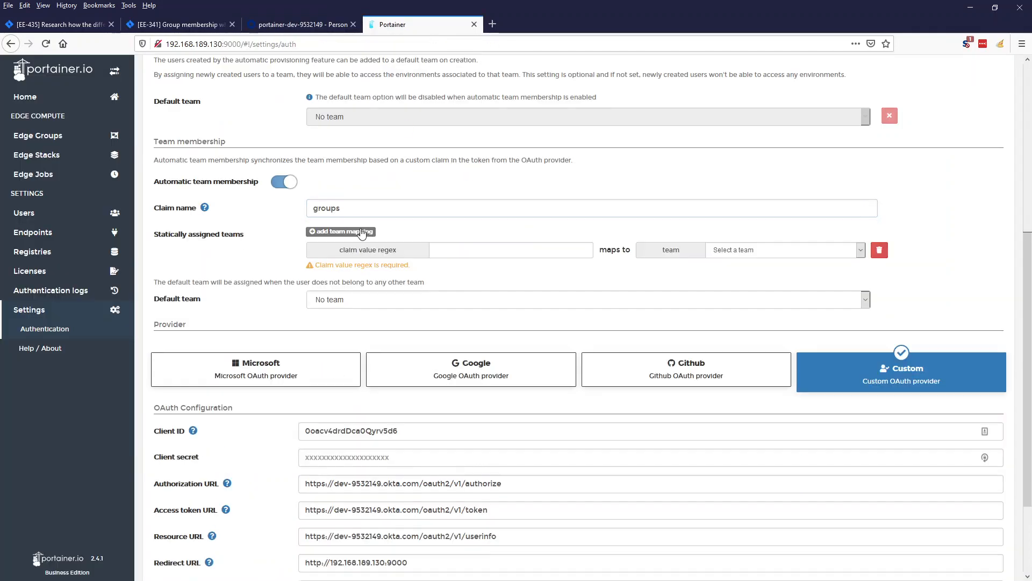
left_click(59, 24)
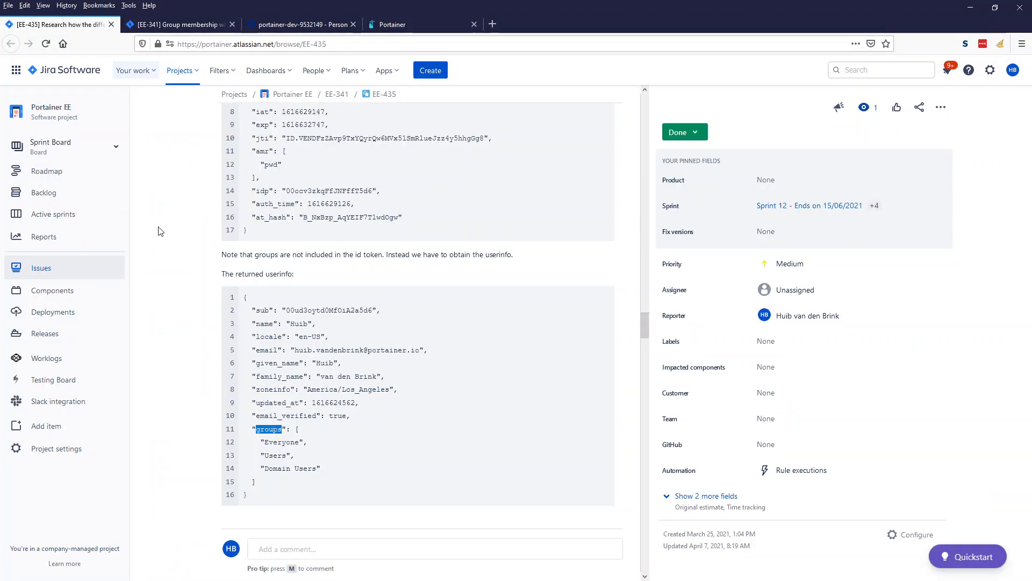
left_click_drag(265, 442, 297, 441)
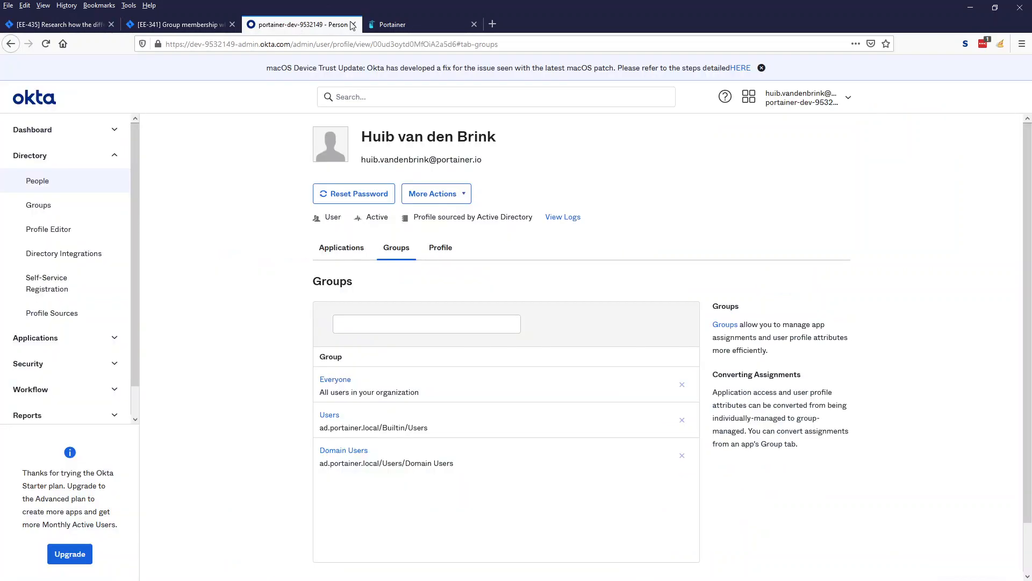
left_click(297, 25)
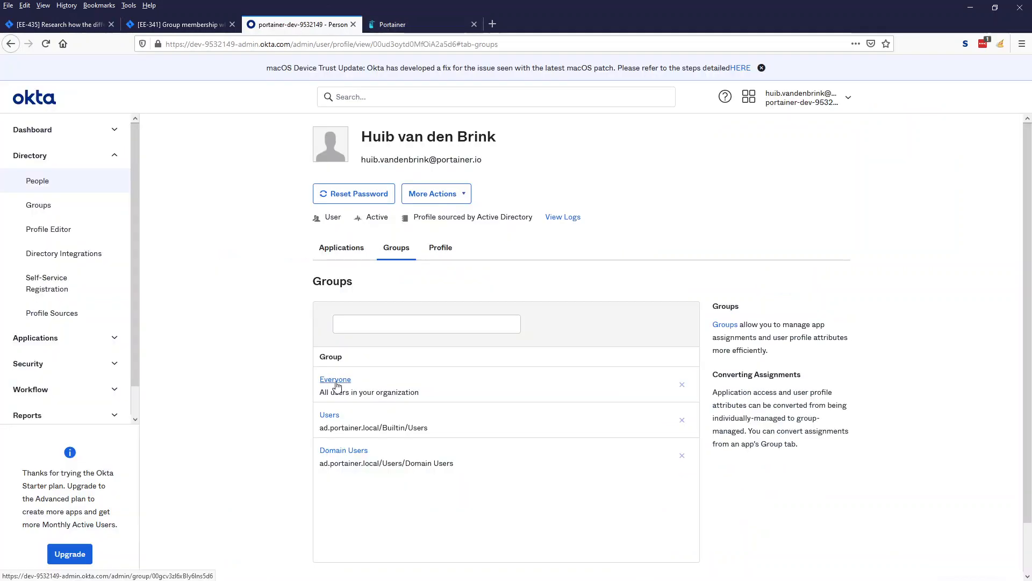
Map the claim value regex Everyone to the swarm team and save the settings.
left_click(400, 24)
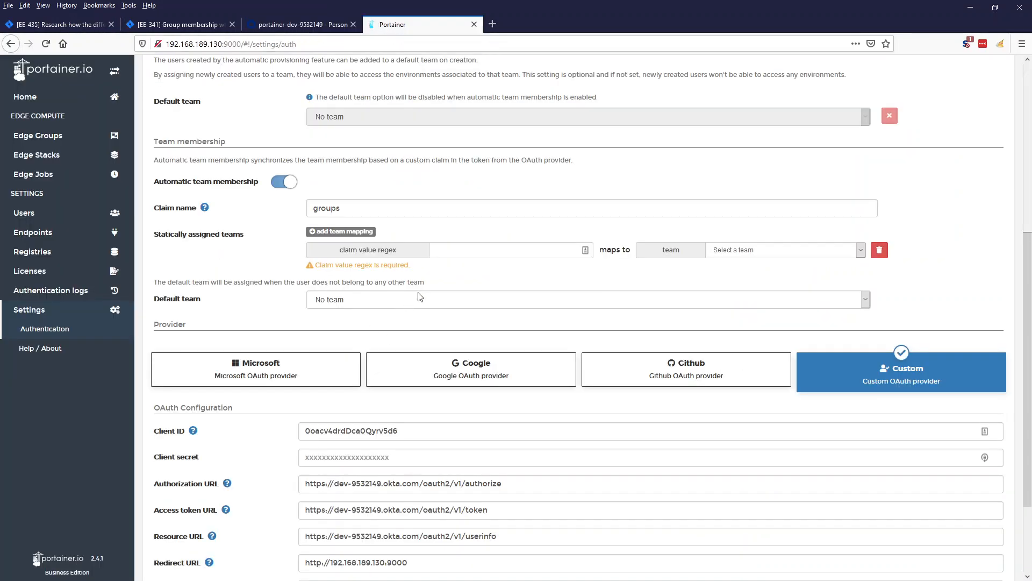
left_click(529, 249)
type("Everyone")
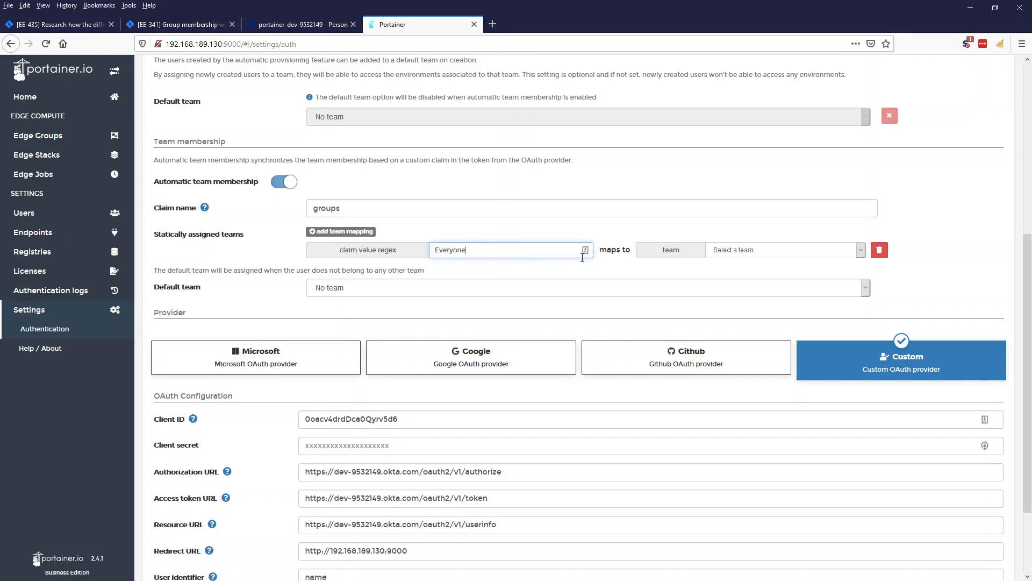
left_click(720, 254)
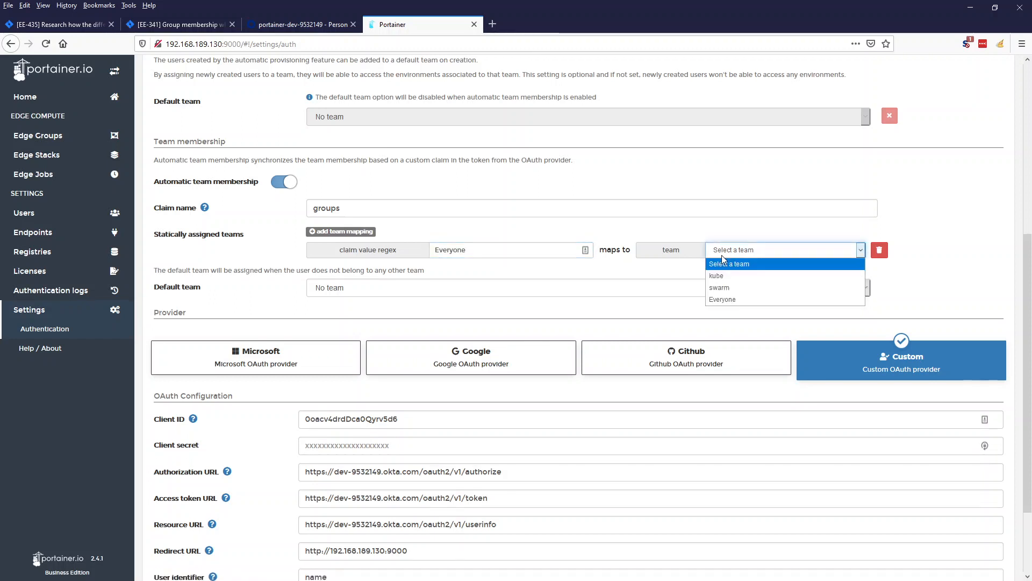
left_click(729, 289)
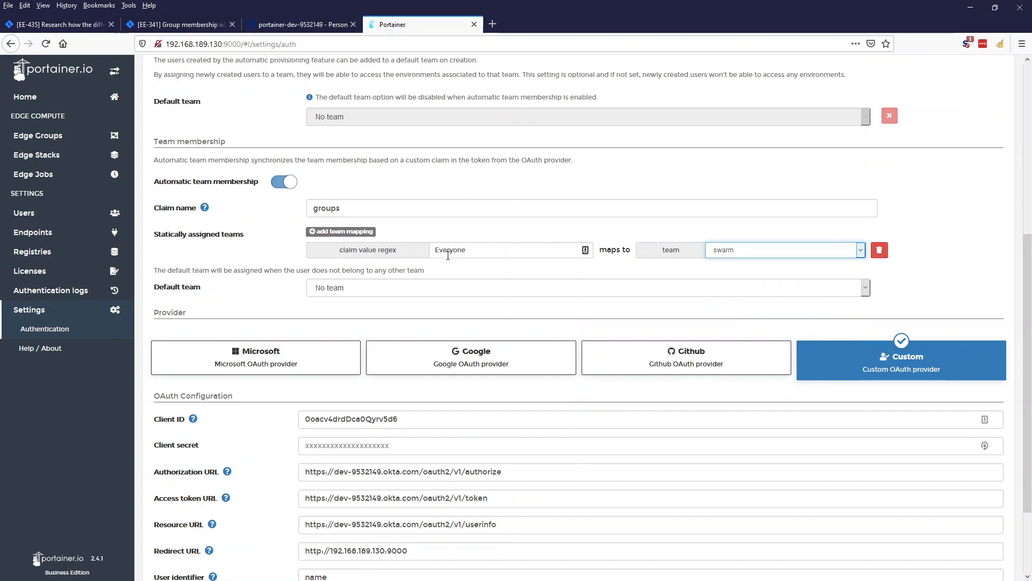
left_click_drag(465, 251, 433, 251)
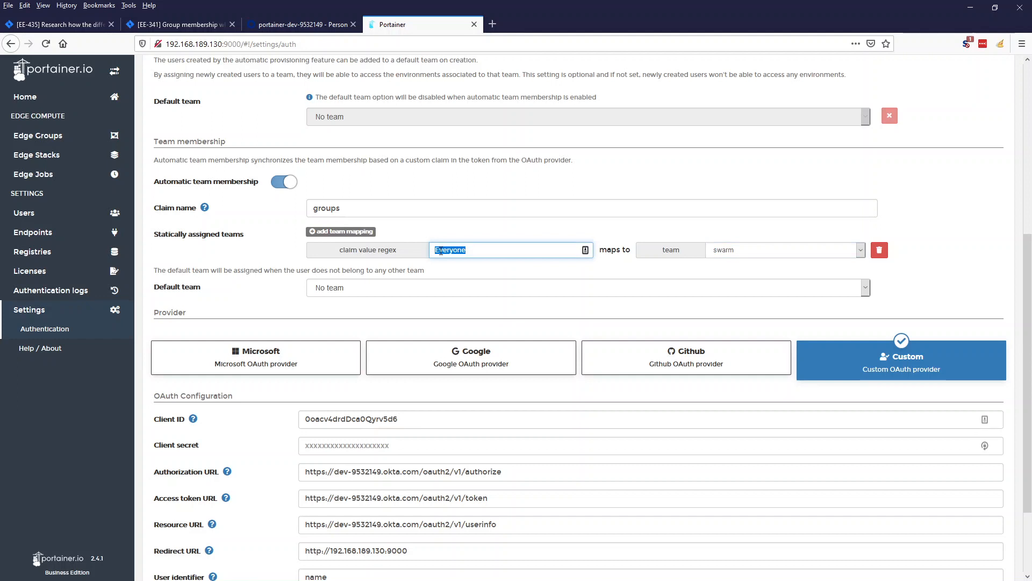
left_click(437, 251)
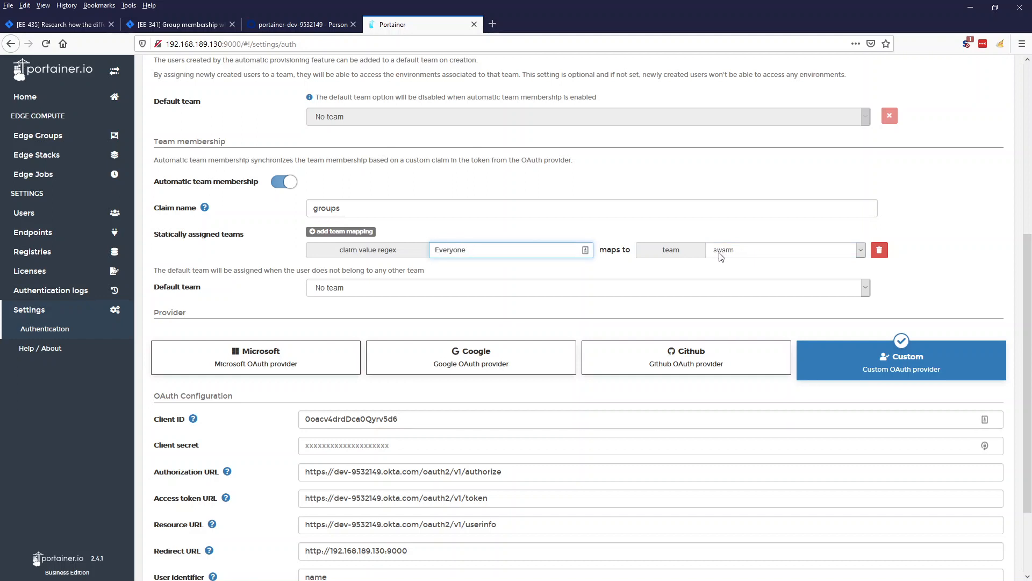
scroll(379, 333, "down", 2)
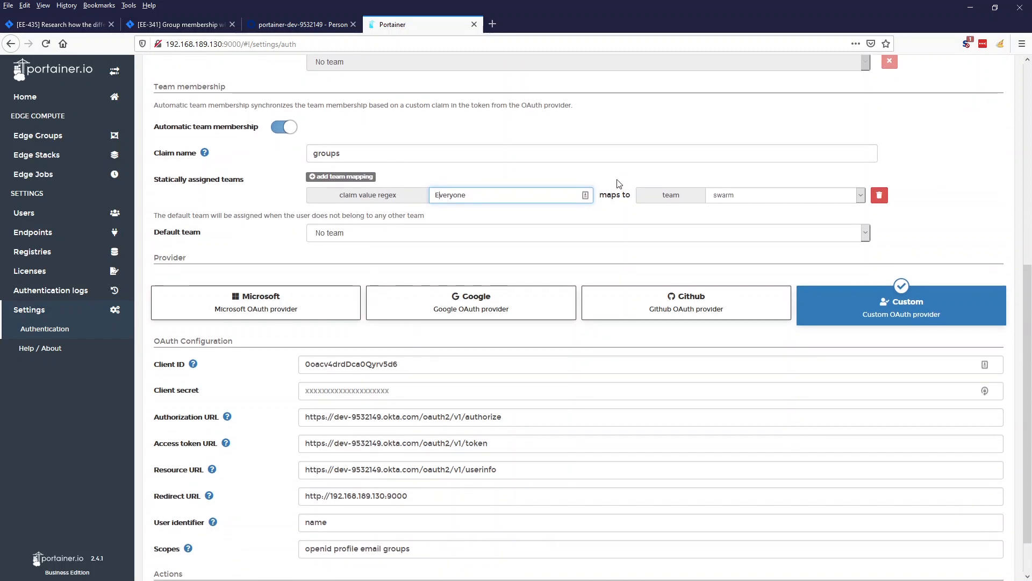
scroll(288, 299, "down", 2)
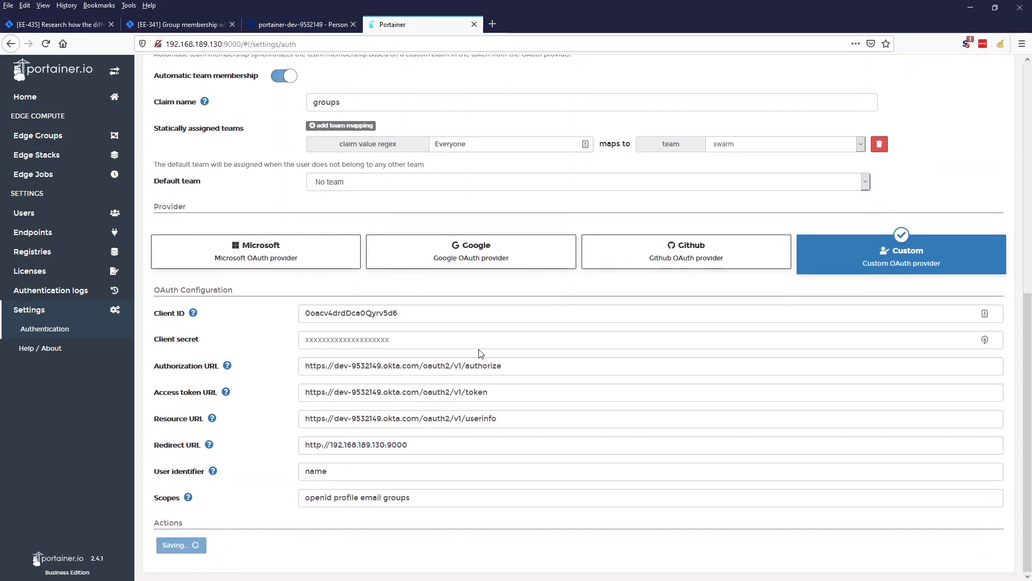
scroll(991, 113, "up", 8)
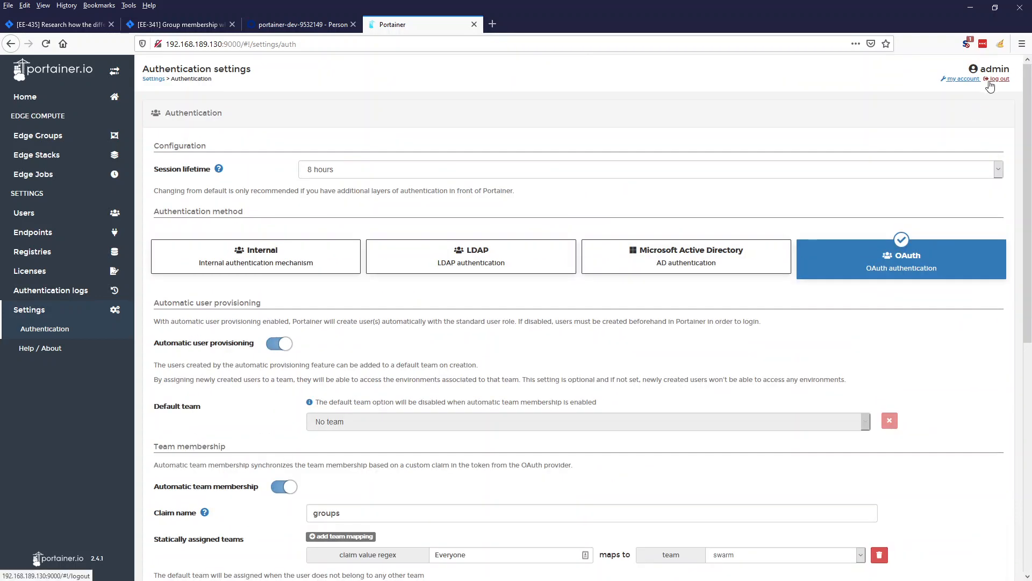
Log out, sign in via Okta OAuth, confirm only the Swarm endpoint appears, then log out.
left_click(998, 80)
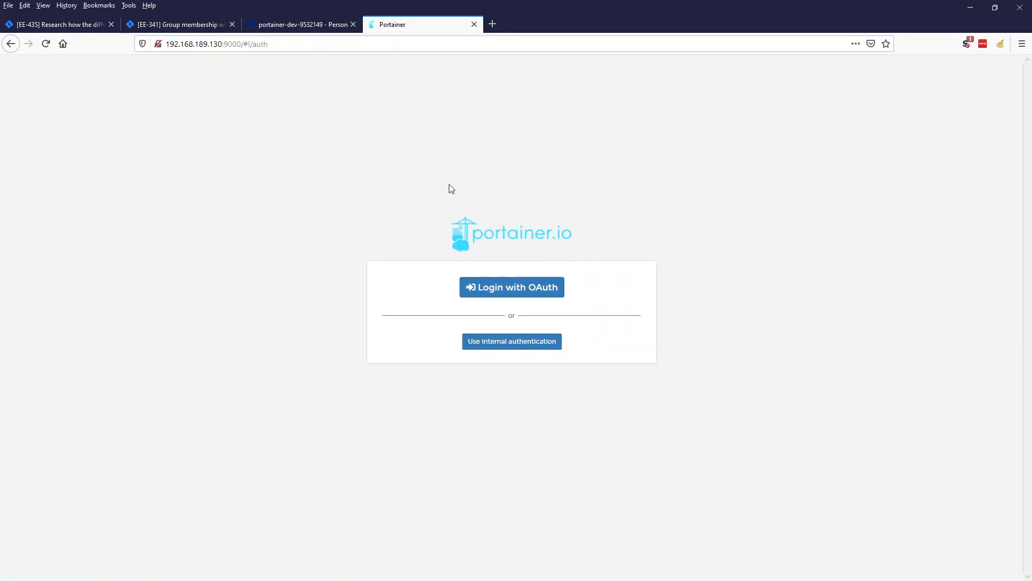
left_click(514, 288)
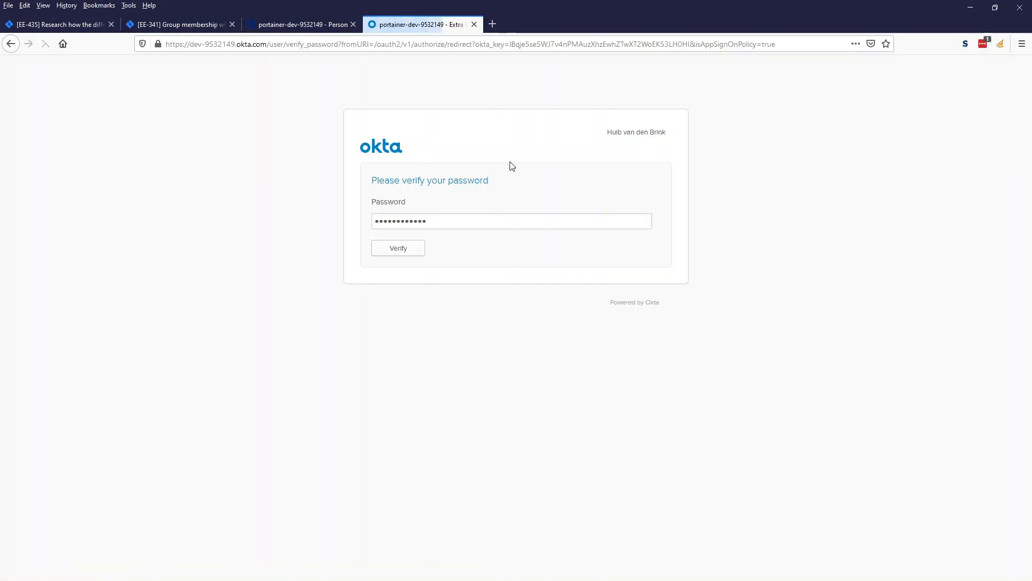
left_click(404, 248)
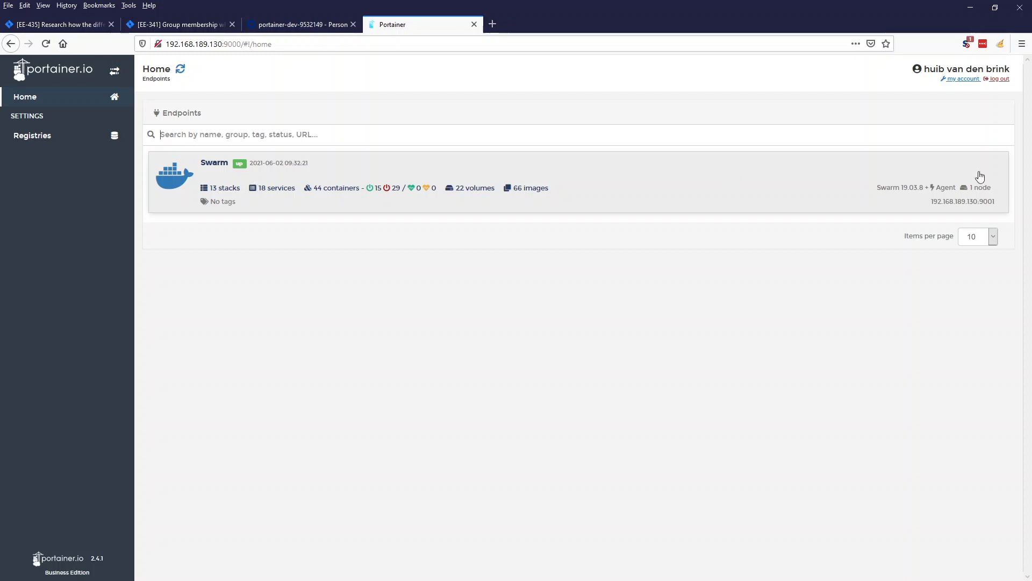
left_click(998, 79)
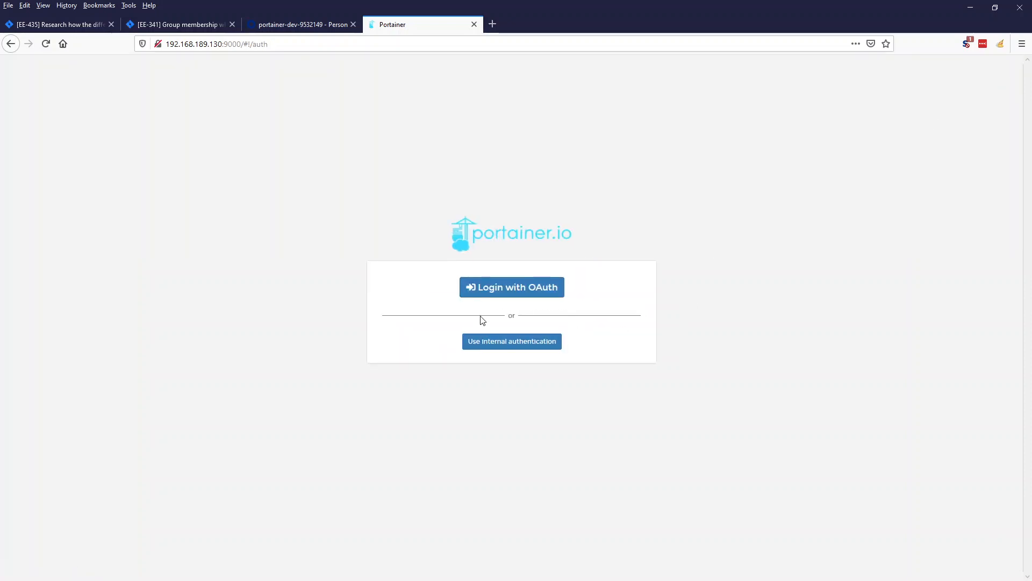
Log in with internal authentication as the admin account.
left_click(484, 342)
type("admin")
left_click(485, 340)
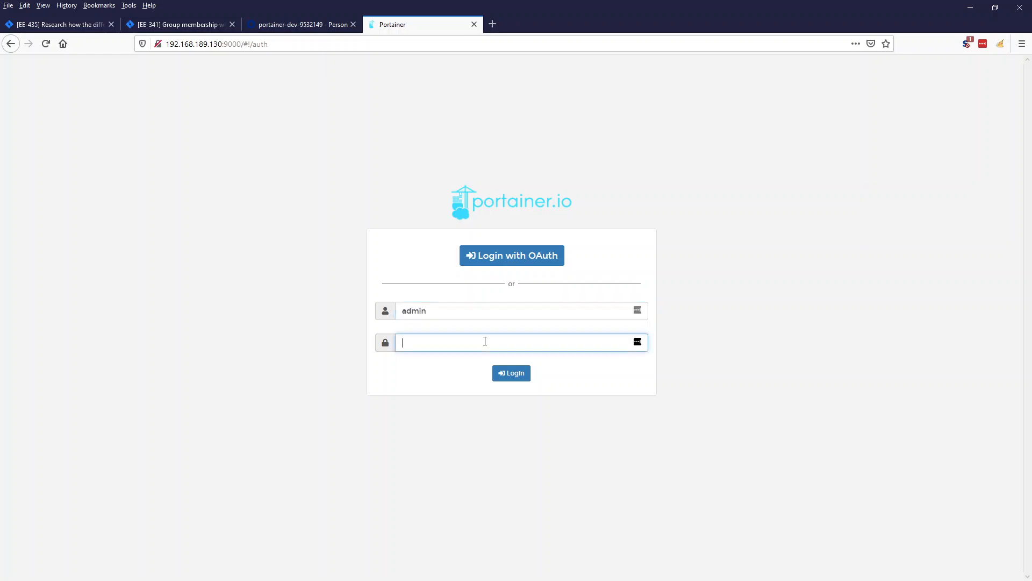
key("Return")
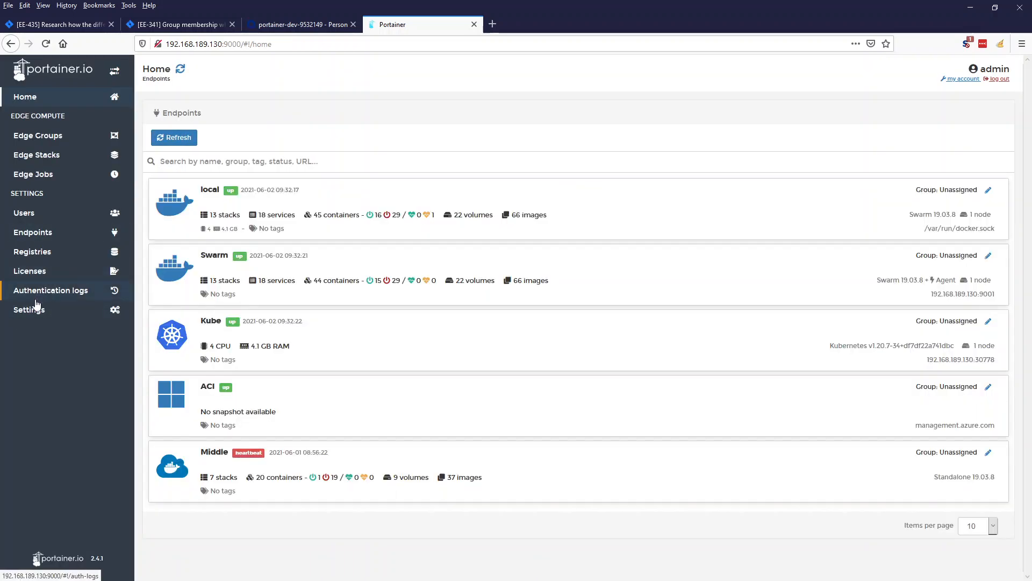
In Settings > Authentication, remap the Everyone claim to the kube team and save.
left_click(59, 310)
left_click(45, 329)
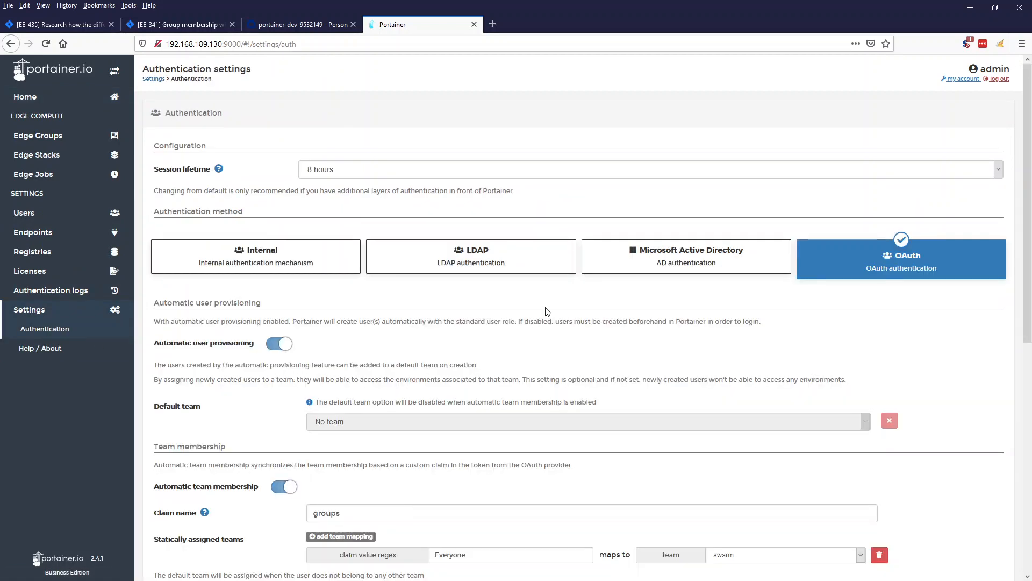
scroll(554, 327, "down", 5)
scroll(555, 327, "down", 3)
scroll(446, 180, "up", 1)
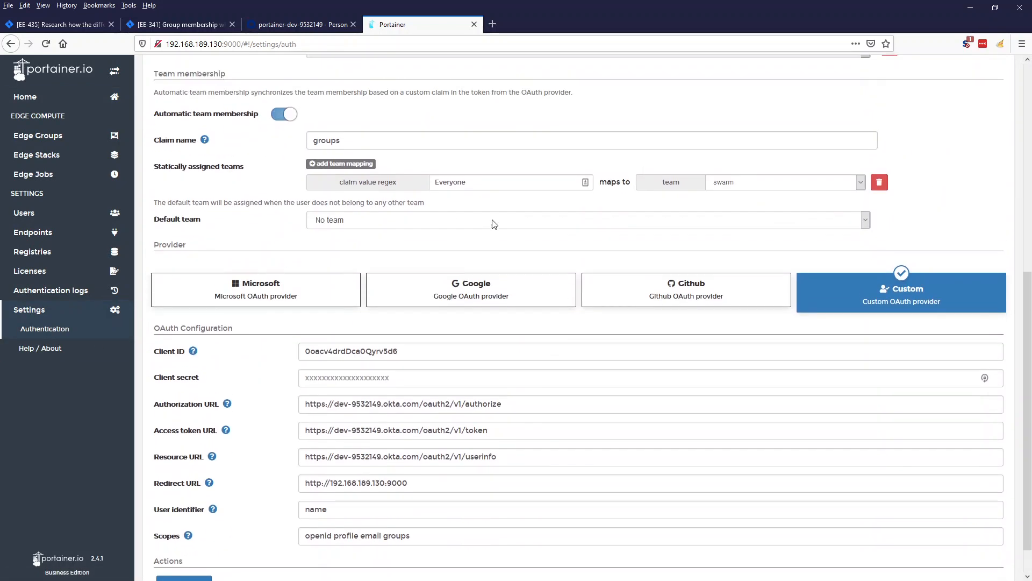
left_click(730, 204)
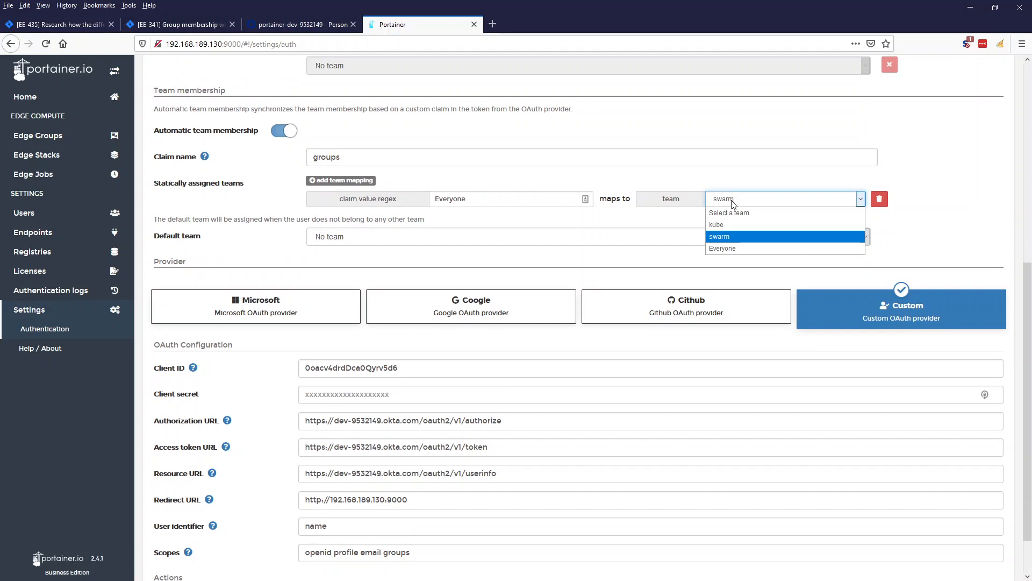
left_click(721, 225)
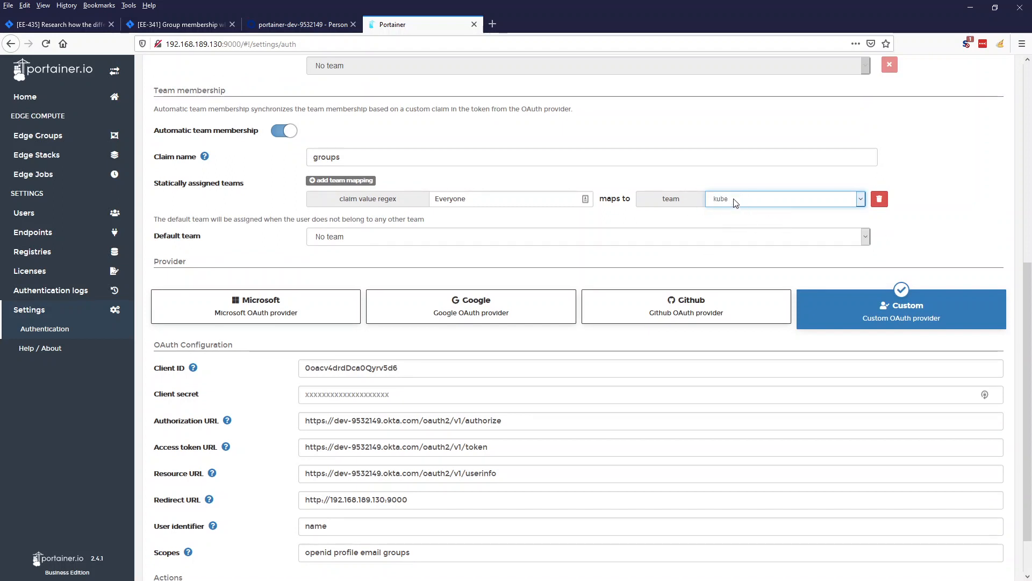
scroll(463, 376, "down", 1)
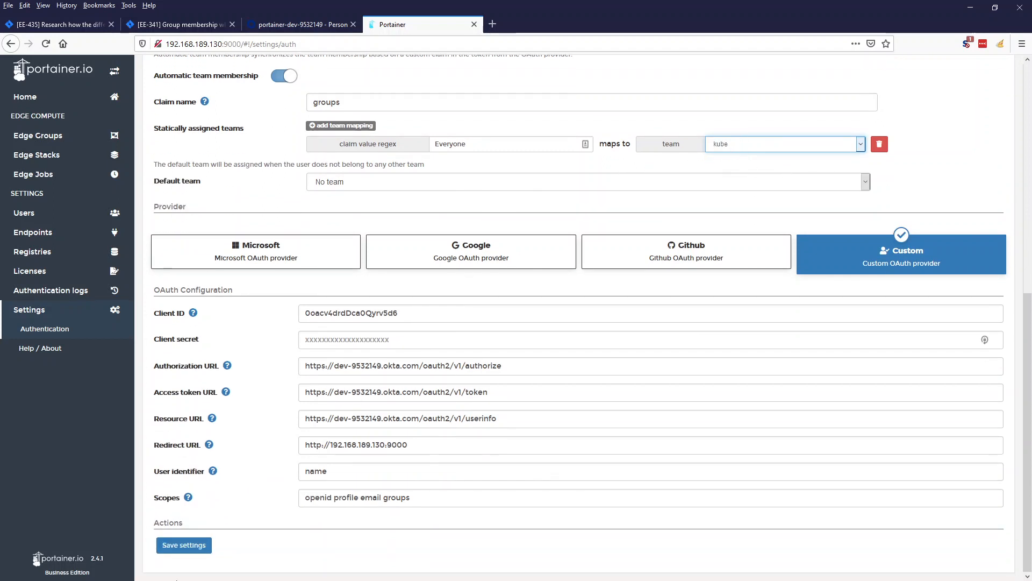
left_click(190, 545)
Log out of the admin account.
scroll(597, 371, "up", 6)
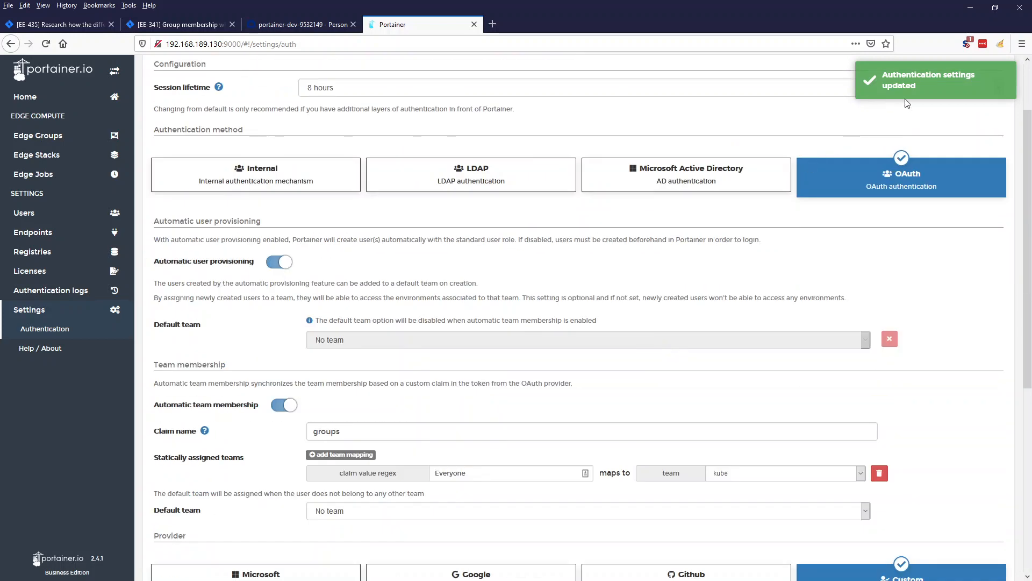
left_click(972, 89)
scroll(970, 115, "up", 2)
left_click(997, 81)
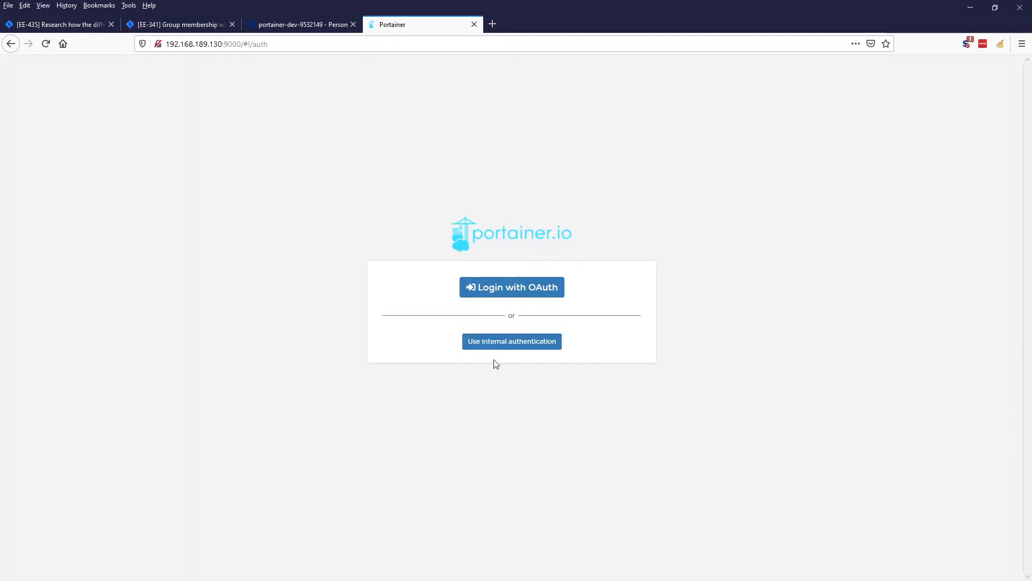
Sign in via OAuth, confirm only the Kube endpoint is listed, then return to internal login.
left_click(554, 293)
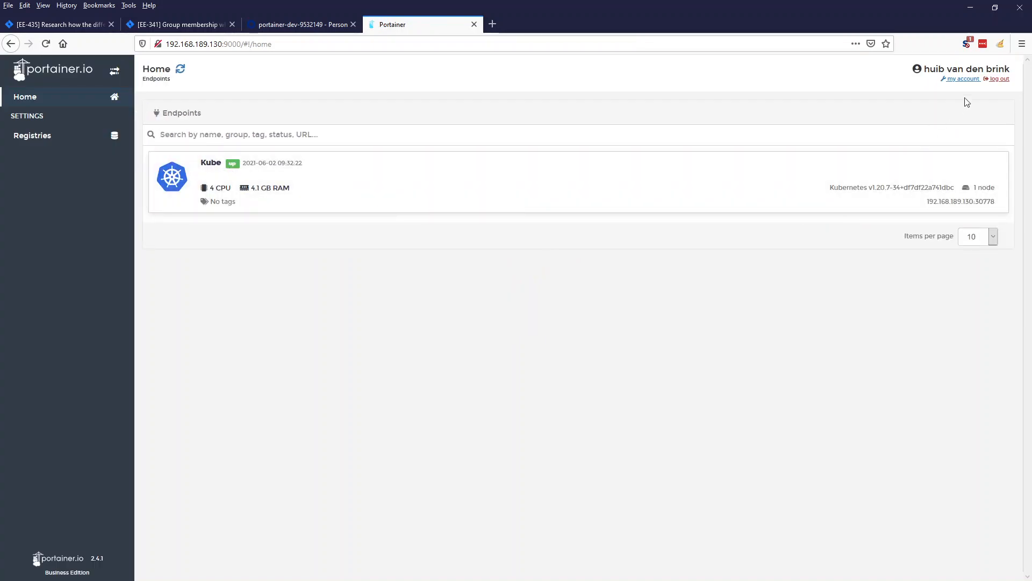
left_click(996, 80)
left_click(488, 342)
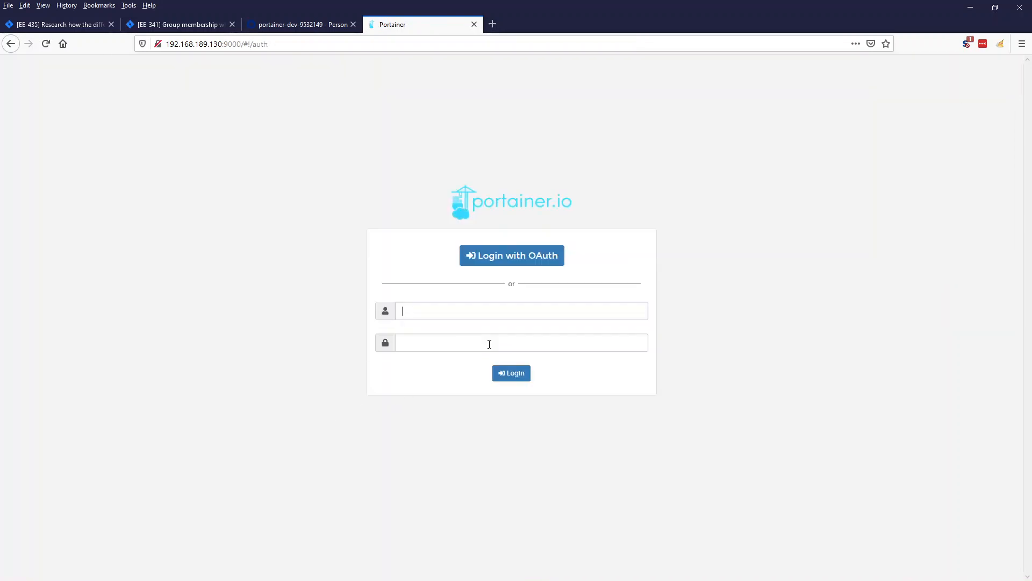
Log back into Portainer with the admin username and password.
type("admin")
key("Tab")
type("••••••••")
key("Return")
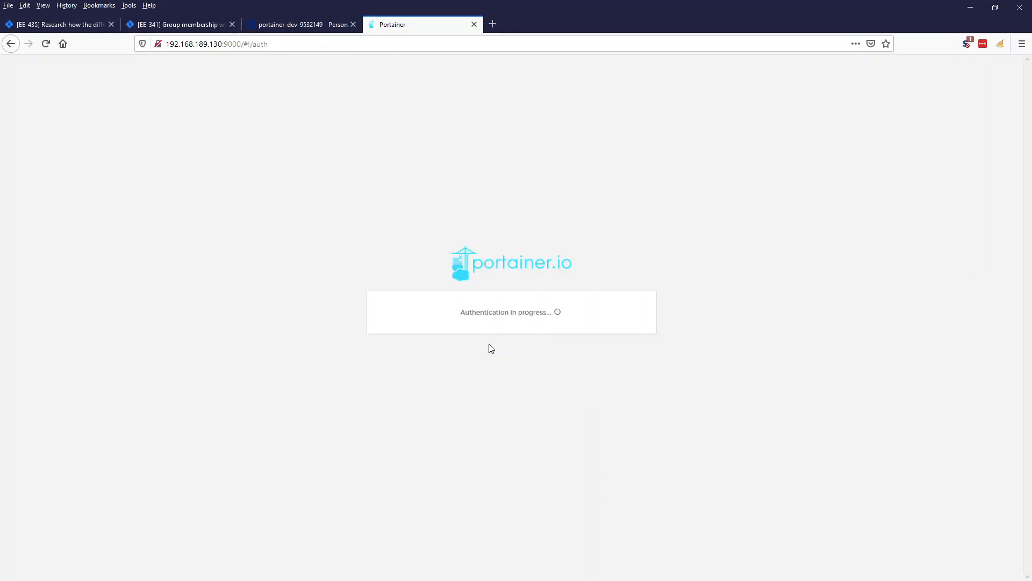
Check the groups list in the Jira EE-435 userinfo sample, then return to Portainer.
left_click(72, 27)
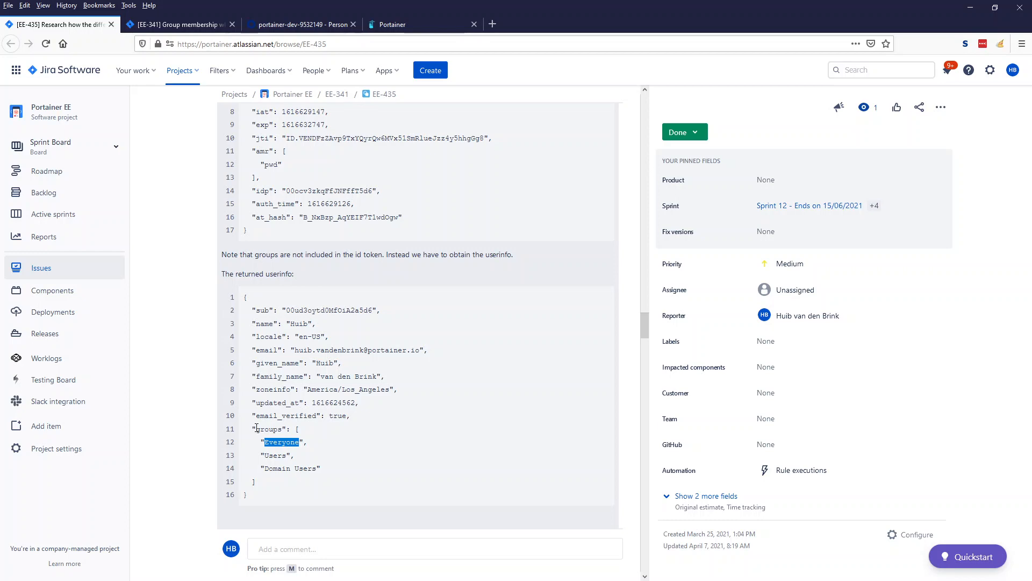
left_click_drag(257, 428, 299, 484)
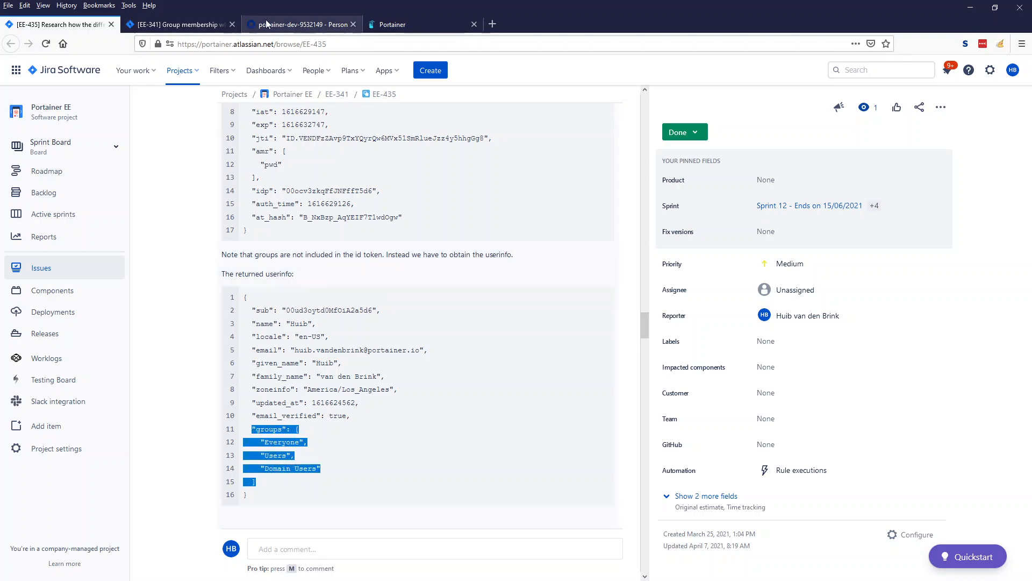
left_click(400, 25)
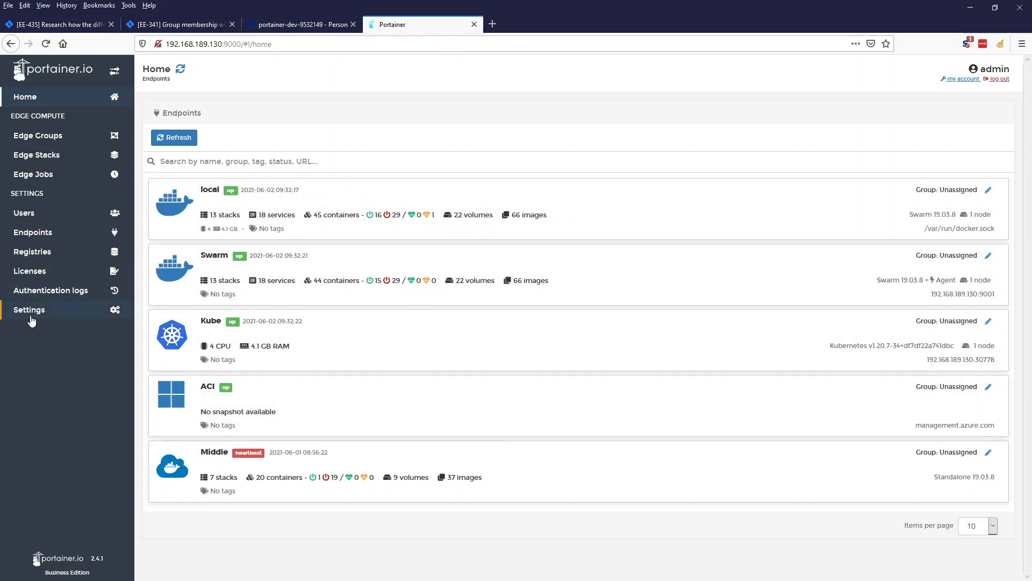
In the authentication settings, review the OAuth Scopes value 'openid profile email groups'.
left_click(32, 318)
left_click(44, 329)
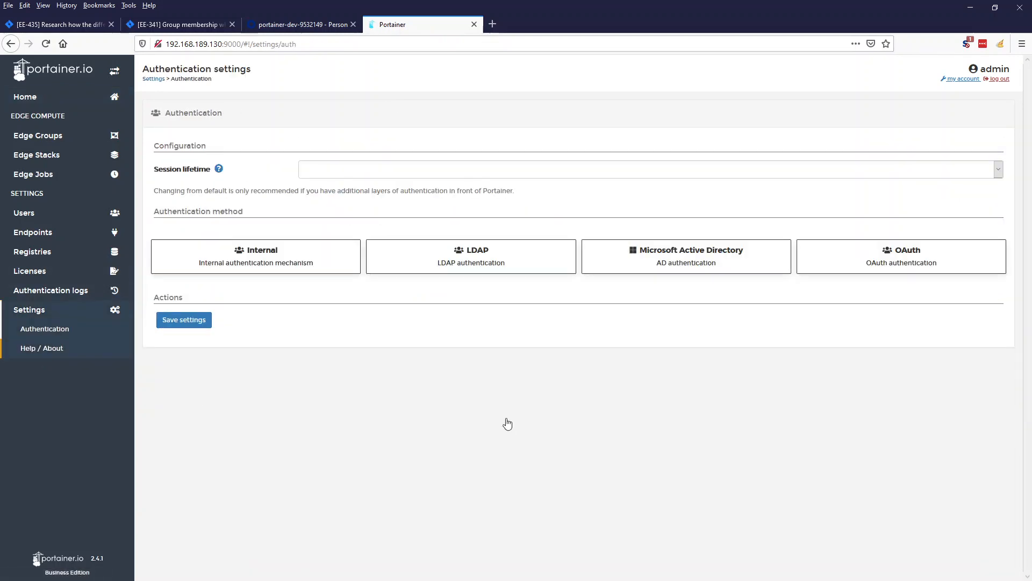
scroll(344, 371, "down", 8)
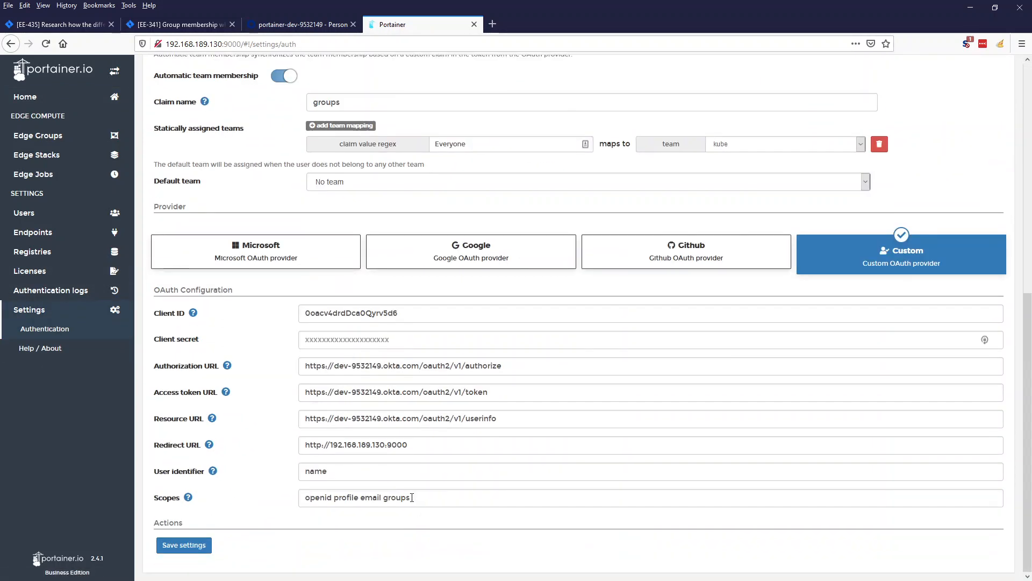
left_click_drag(412, 497, 273, 497)
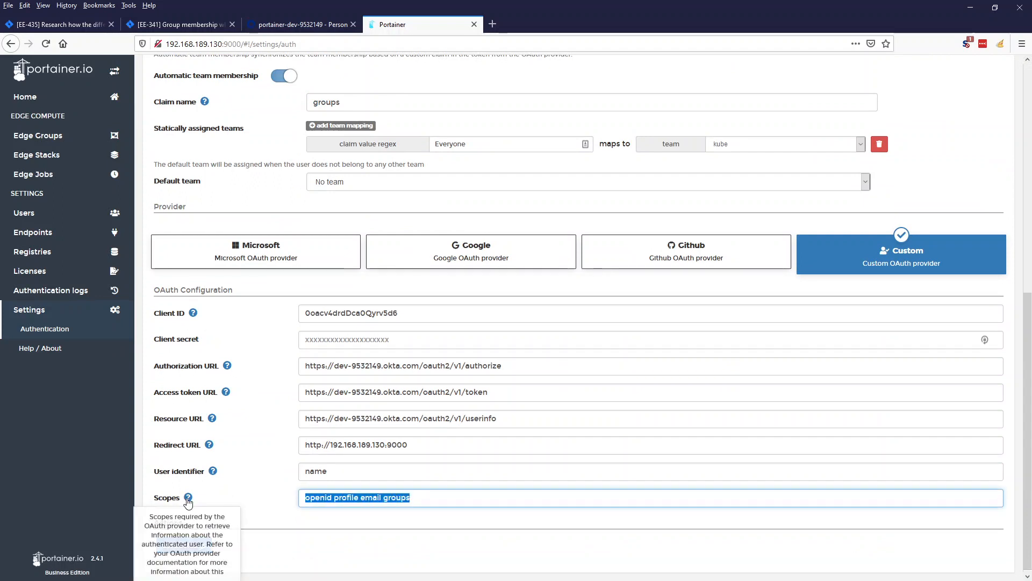
left_click(312, 498)
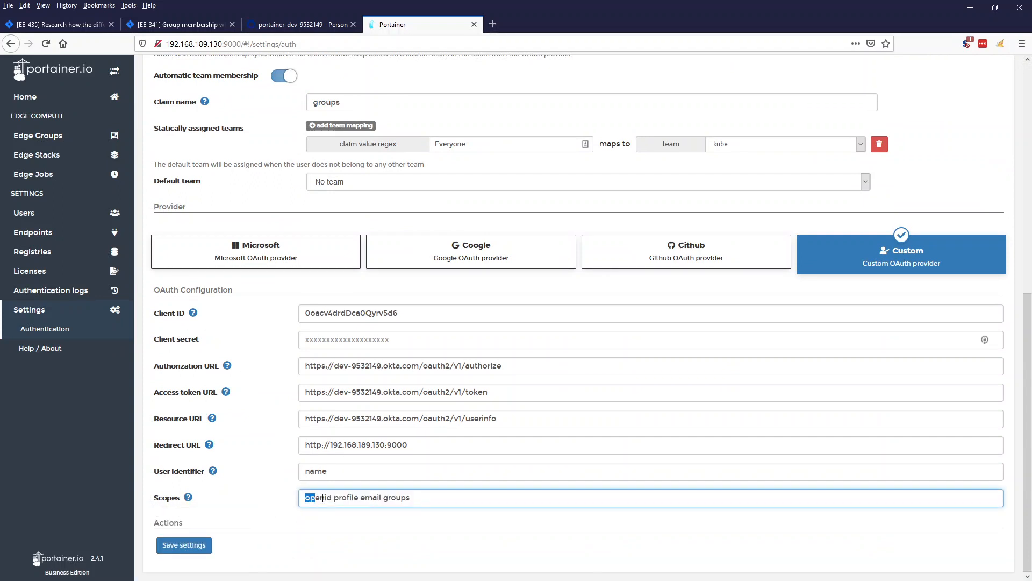
left_click_drag(322, 497, 415, 497)
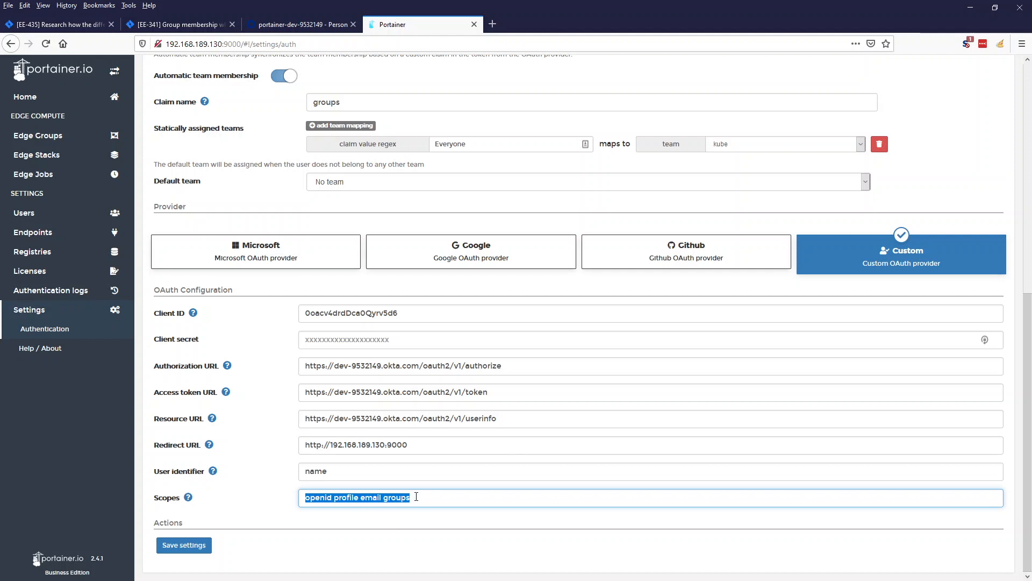